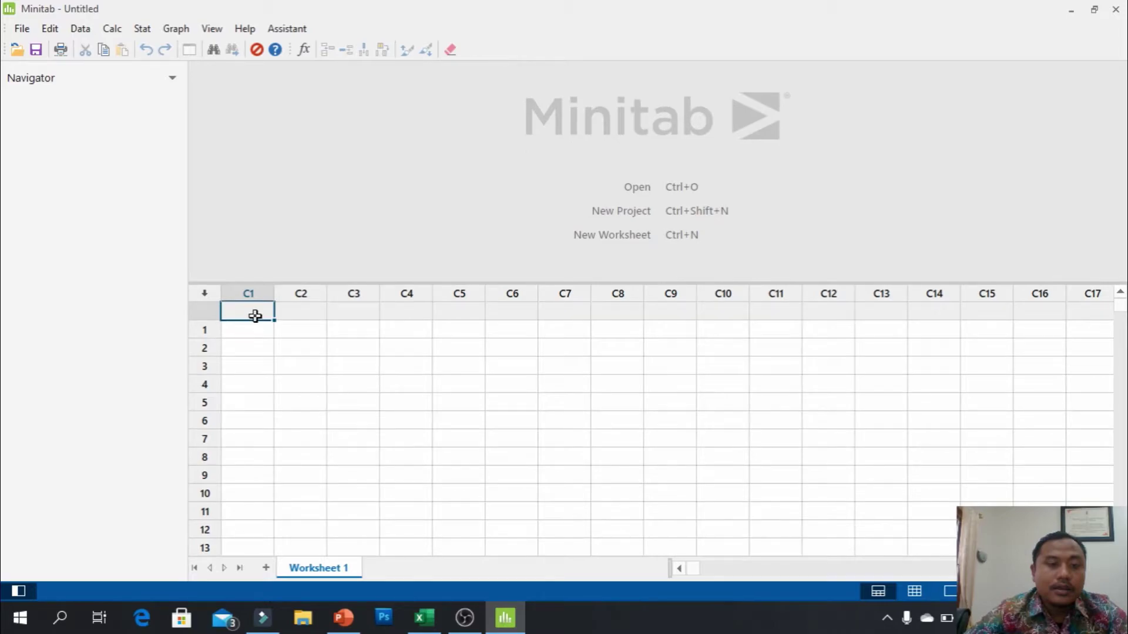
- Name column C1 "X (Motivasi)" and column C2 "Y (Kepuasan Kerja)", and widen both columns
{"action": "type", "text": "X (Motivasi"}
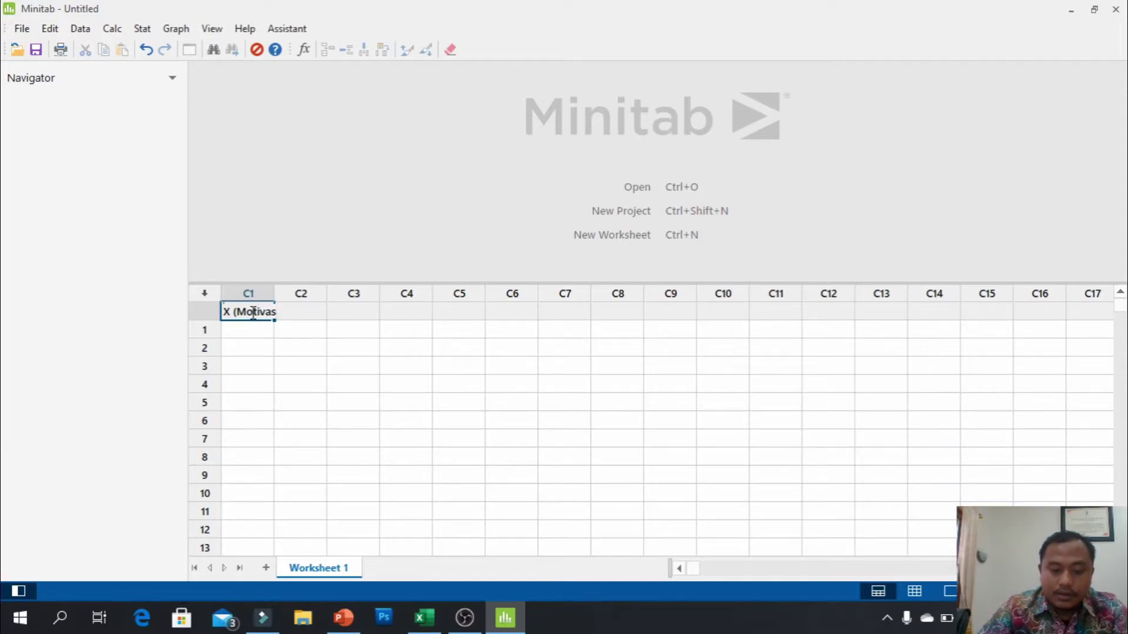
{"action": "left_click", "coordinate": [304, 325]}
{"action": "left_click", "coordinate": [317, 312]}
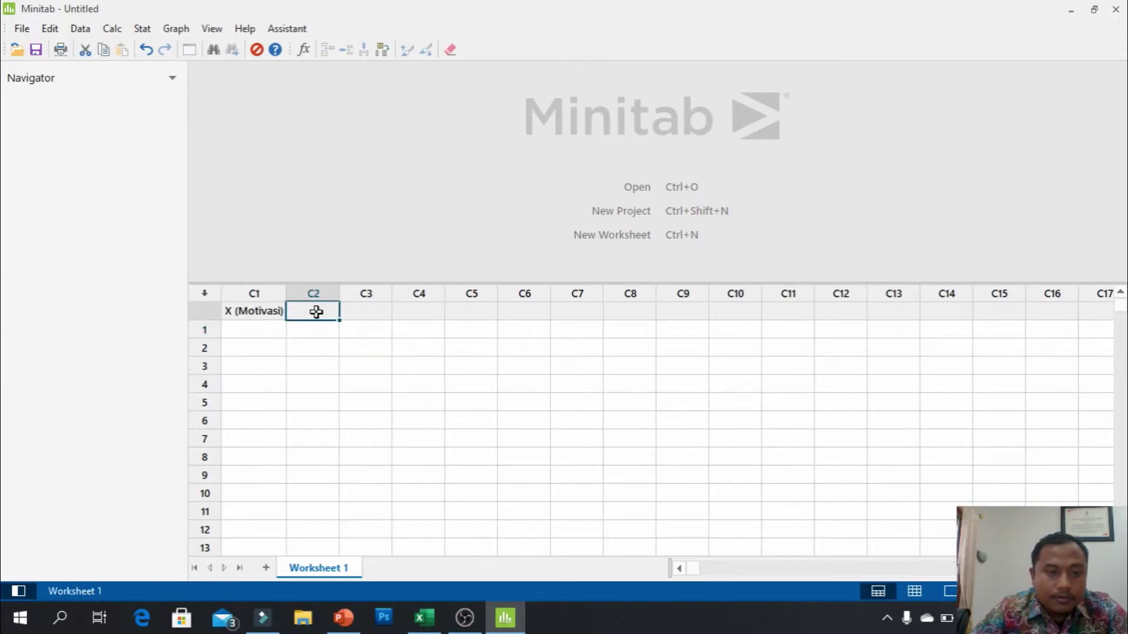
{"action": "type", "text": "Y"}
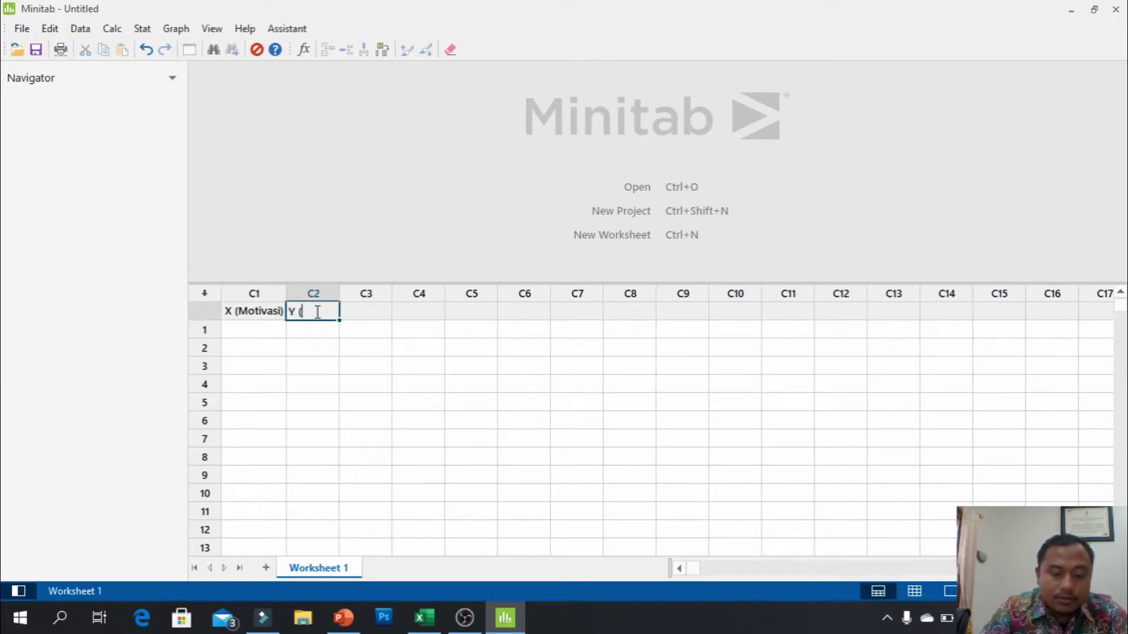
{"action": "type", "text": " (Kepua"}
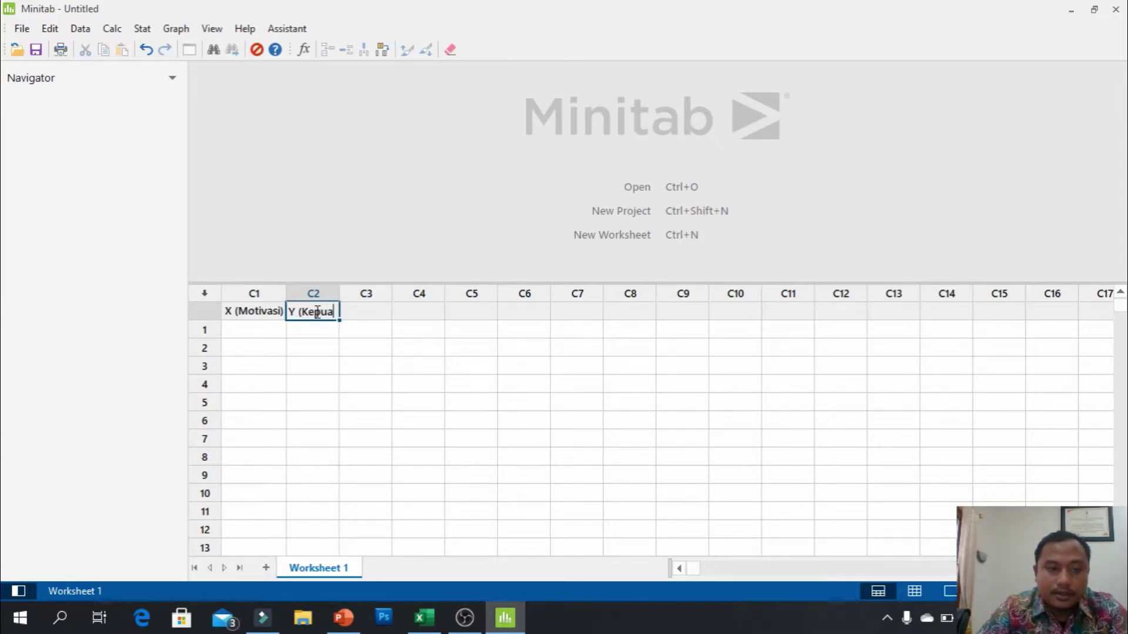
{"action": "type", "text": "san Kerja)"}
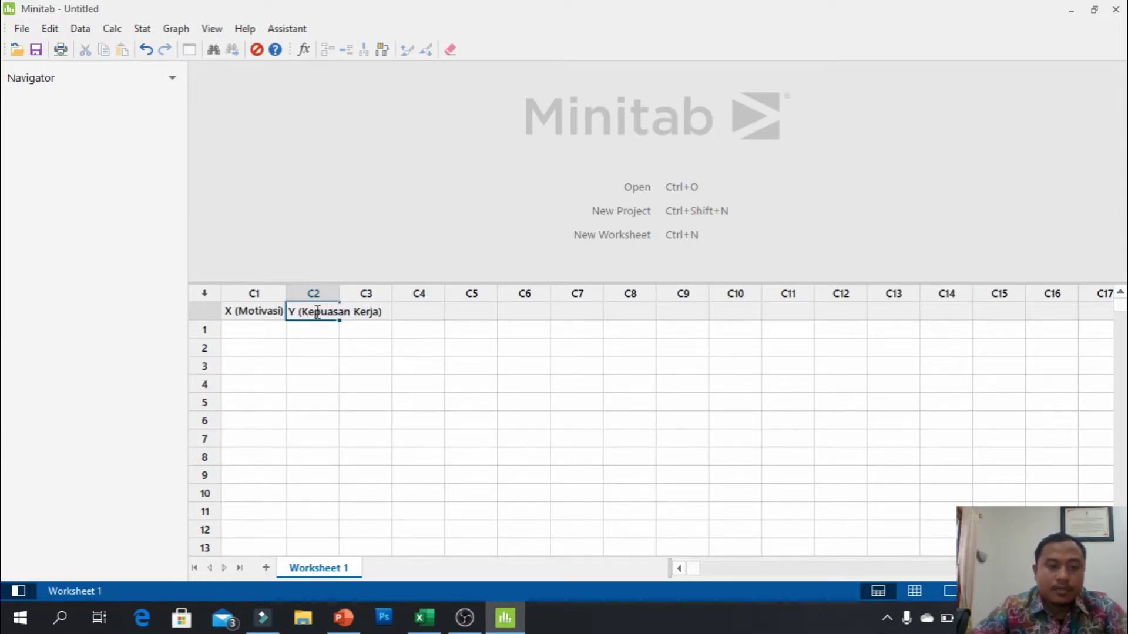
{"action": "left_click", "coordinate": [350, 355]}
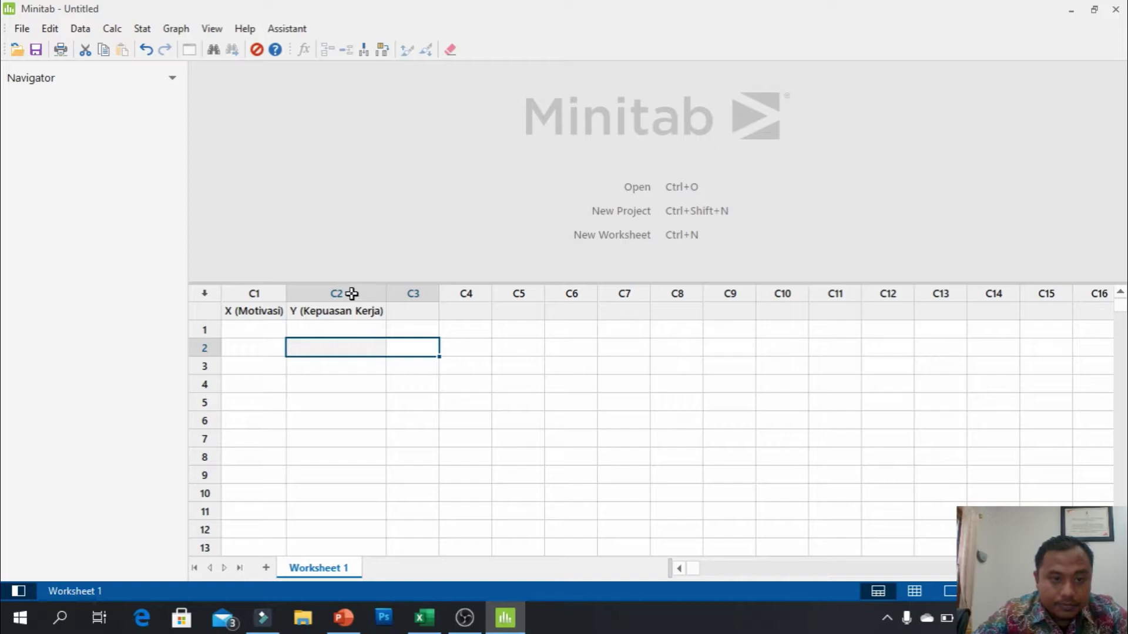
{"action": "left_click_drag", "start_coordinate": [286, 296], "coordinate": [354, 294]}
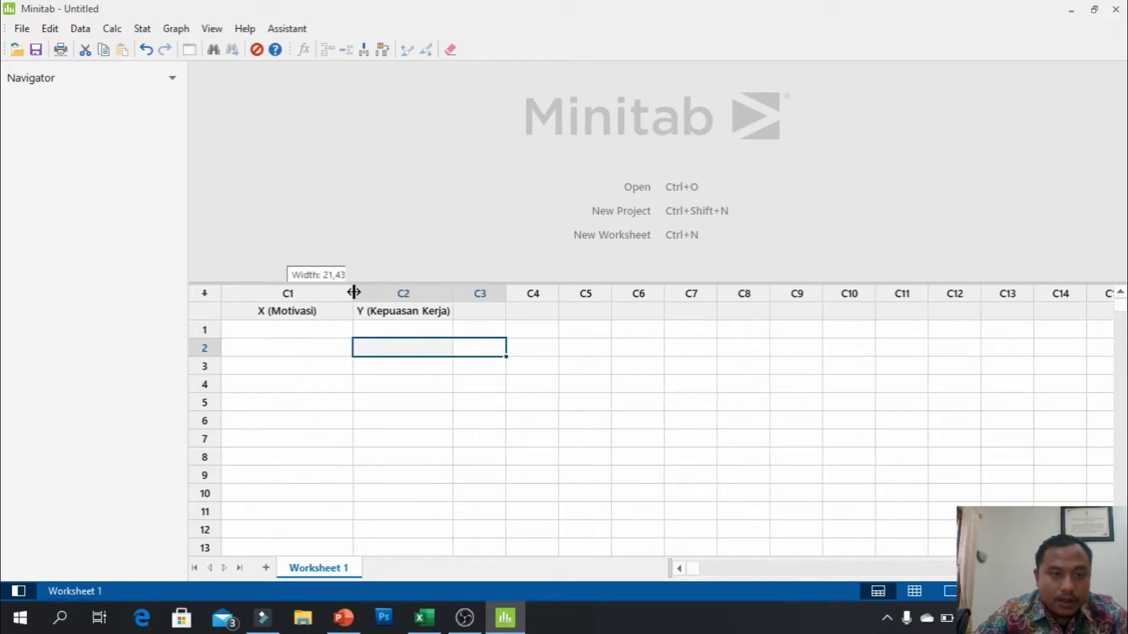
{"action": "left_click_drag", "start_coordinate": [456, 290], "coordinate": [472, 289]}
- Switch to the Data Latihan workbook in Excel and copy the X and Y values of all 100 respondents without the headers
{"action": "key", "text": "alt+Tab"}
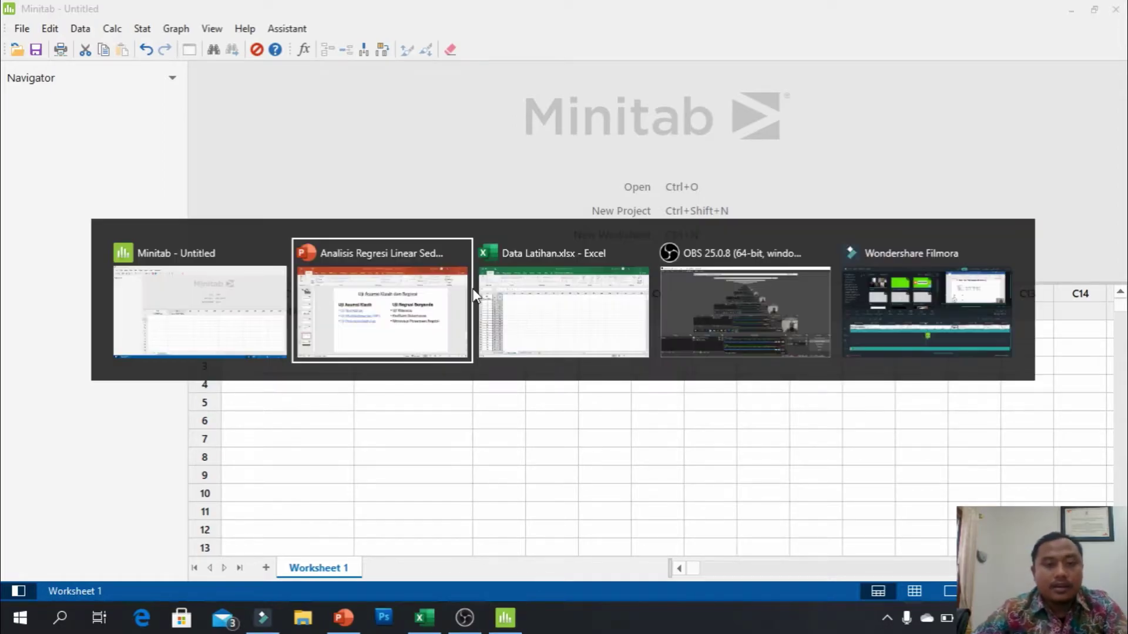
{"action": "key", "text": "alt+Tab"}
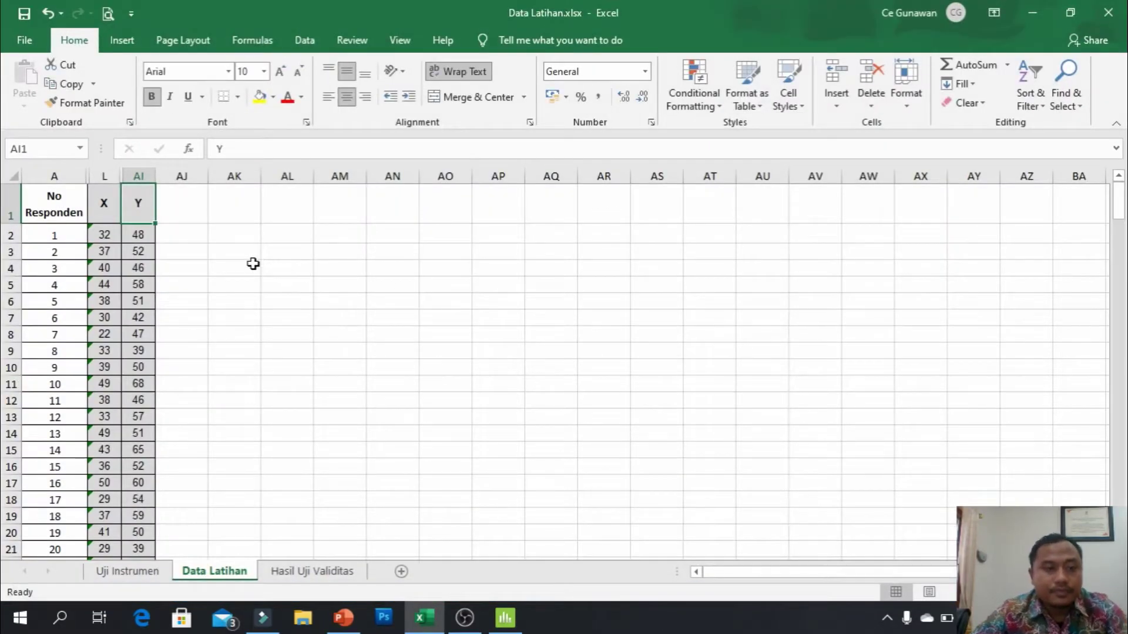
{"action": "left_click_drag", "start_coordinate": [105, 235], "coordinate": [138, 523]}
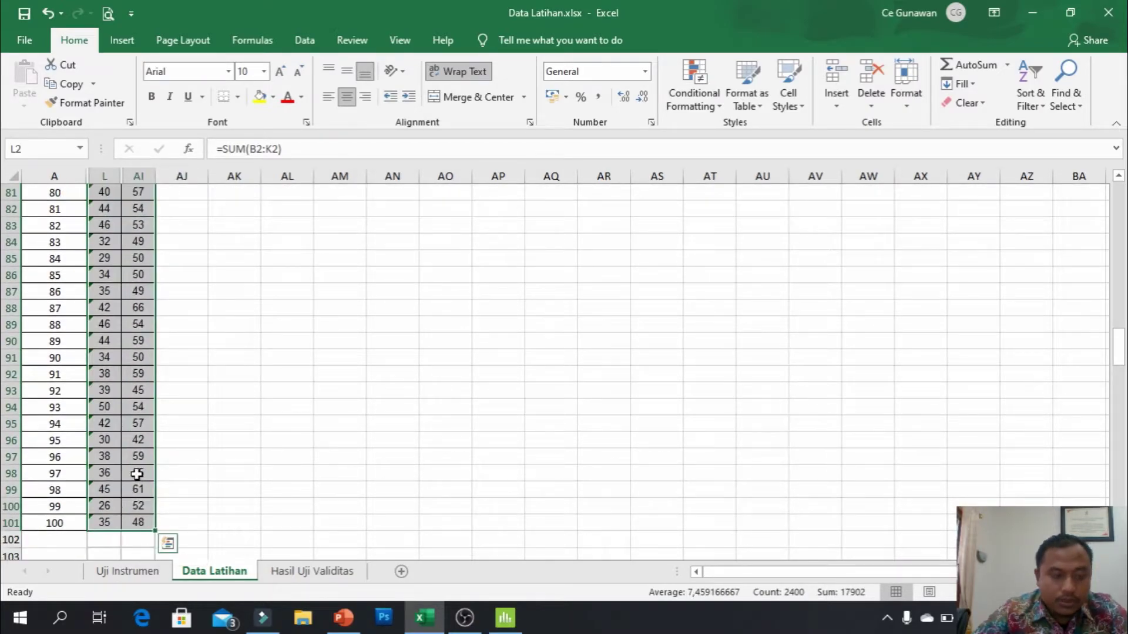
{"action": "right_click", "coordinate": [137, 474]}
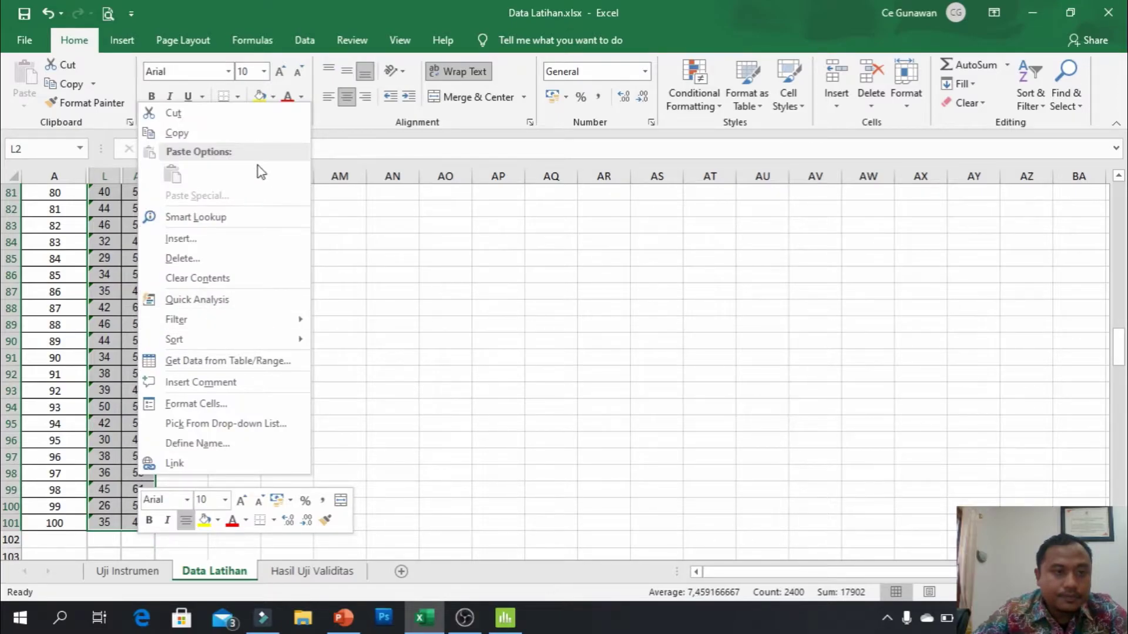
{"action": "left_click", "coordinate": [228, 139]}
- Return to Minitab, paste the copied values starting at row 1 of X (Motivasi), and slightly narrow that column
{"action": "key", "text": "alt+Tab"}
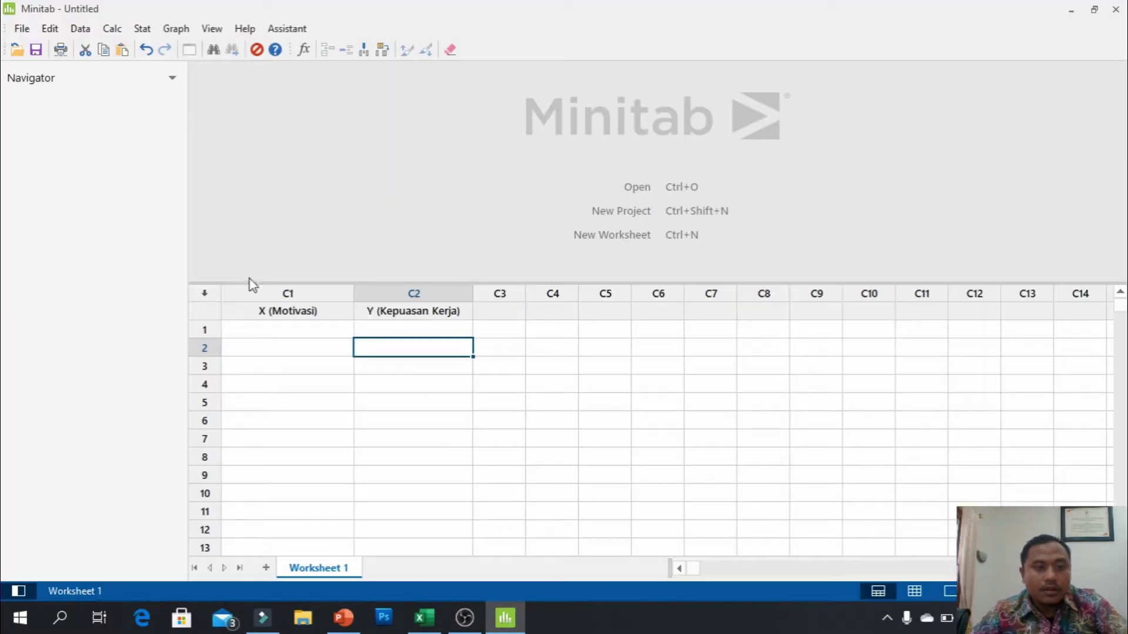
{"action": "left_click", "coordinate": [293, 336]}
{"action": "right_click", "coordinate": [297, 333]}
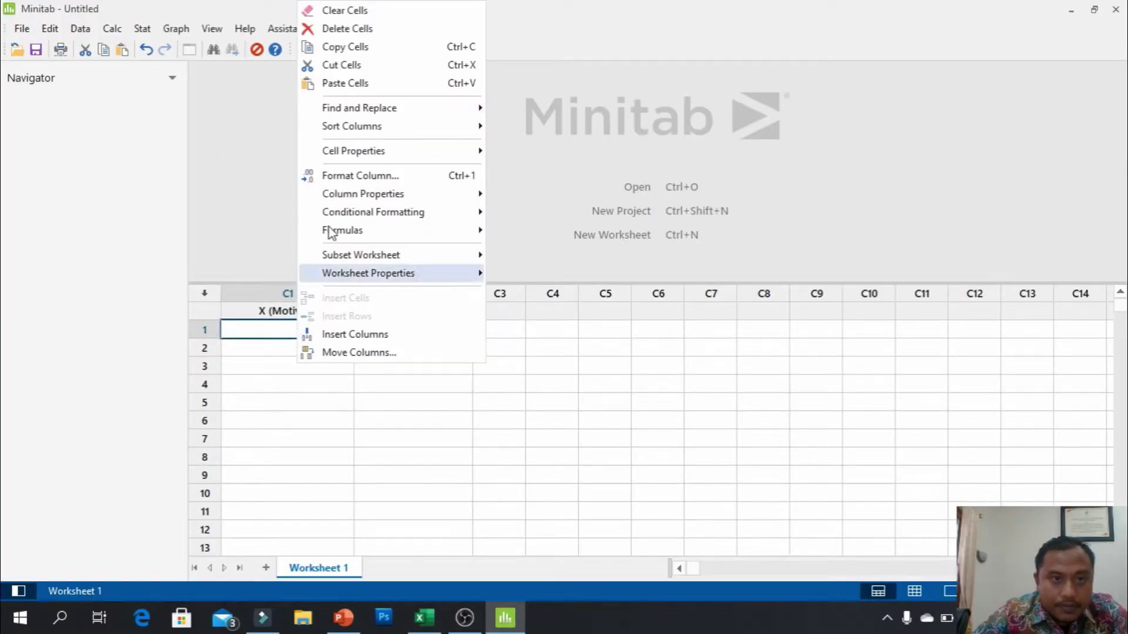
{"action": "left_click", "coordinate": [377, 88]}
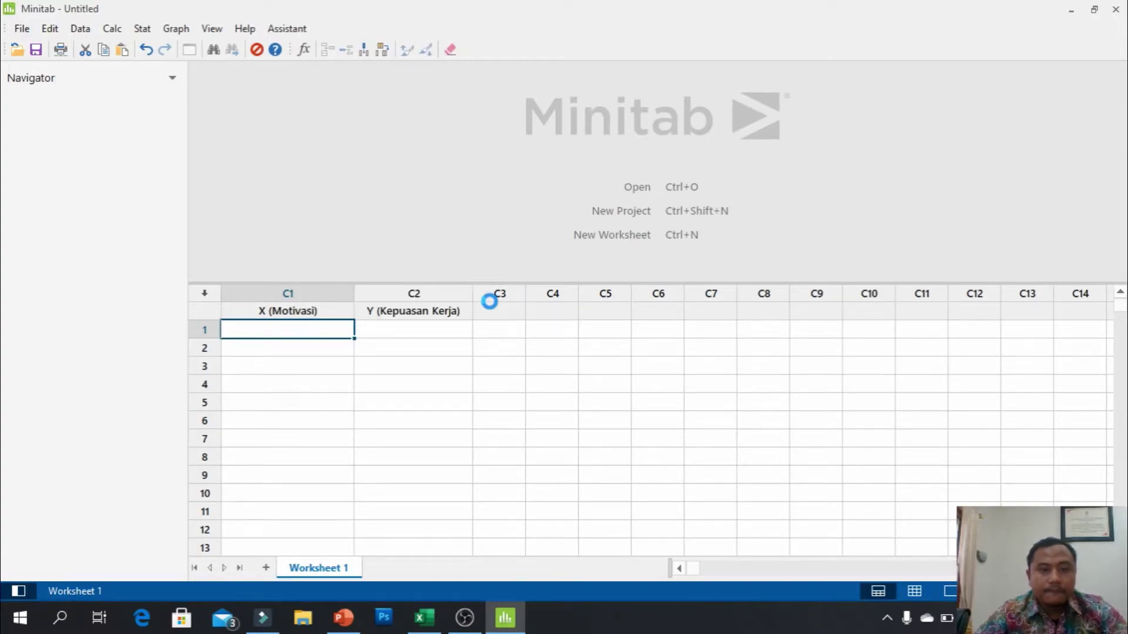
{"action": "left_click_drag", "start_coordinate": [354, 293], "coordinate": [336, 295]}
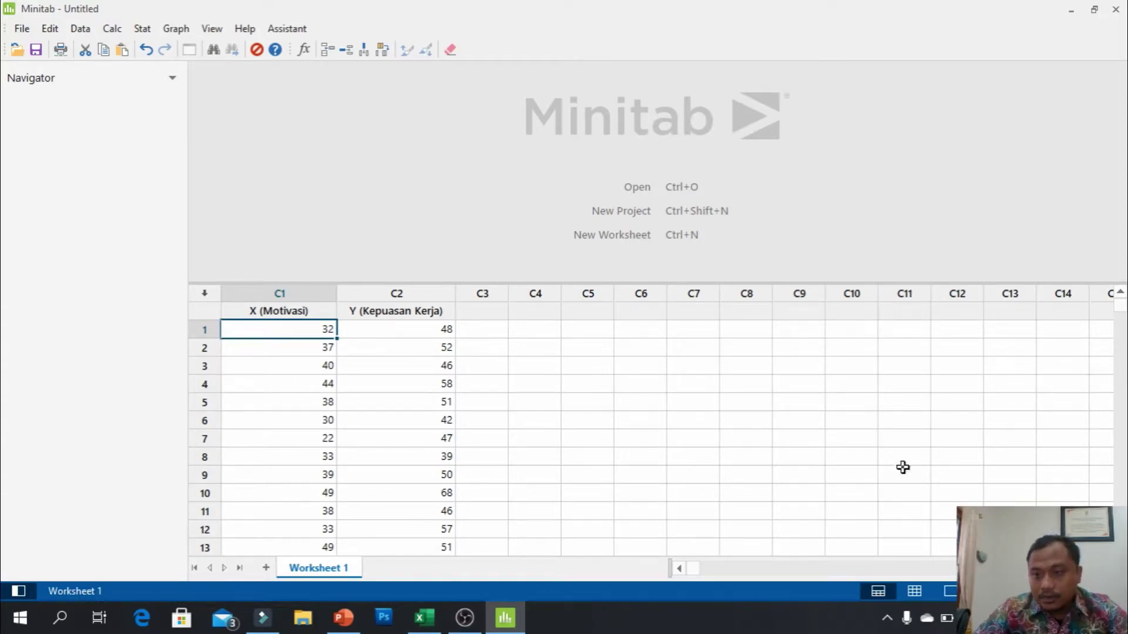
{"action": "scroll", "coordinate": [771, 484], "scroll_direction": "down", "scroll_amount": 20}
{"action": "scroll", "coordinate": [772, 484], "scroll_direction": "down", "scroll_amount": 12}
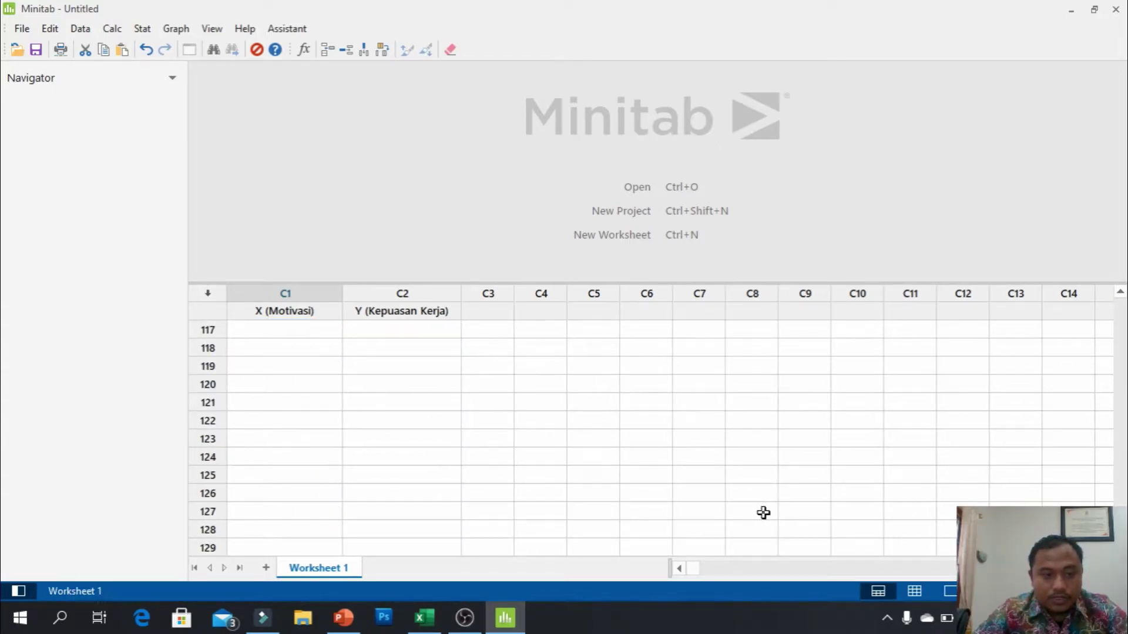
{"action": "scroll", "coordinate": [763, 513], "scroll_direction": "up", "scroll_amount": 9}
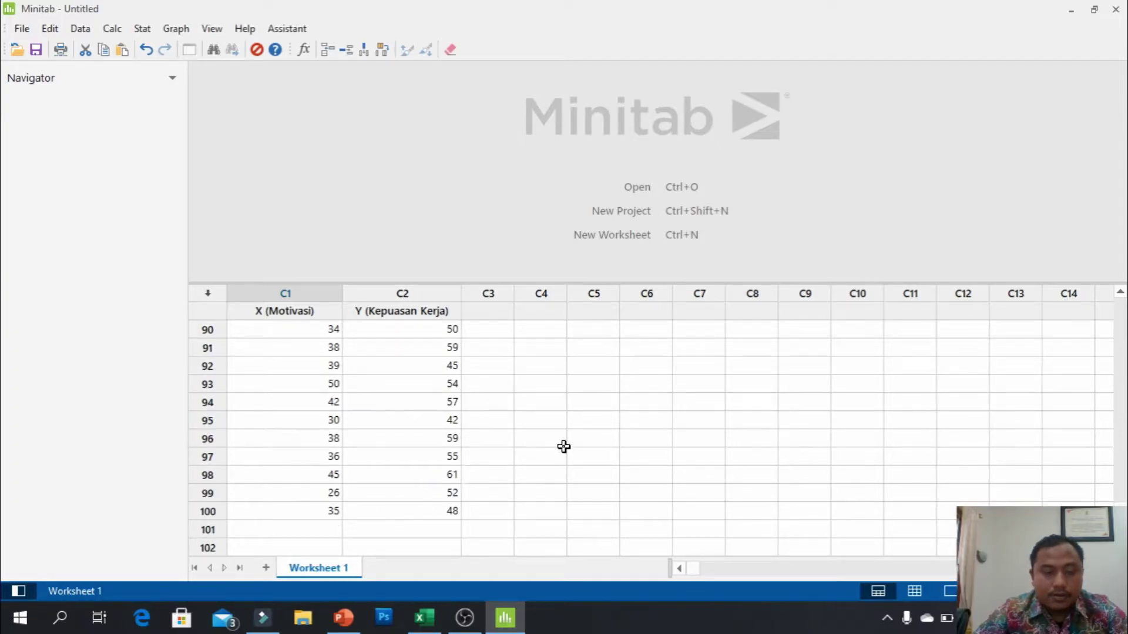
{"action": "key", "text": "ctrl+Home"}
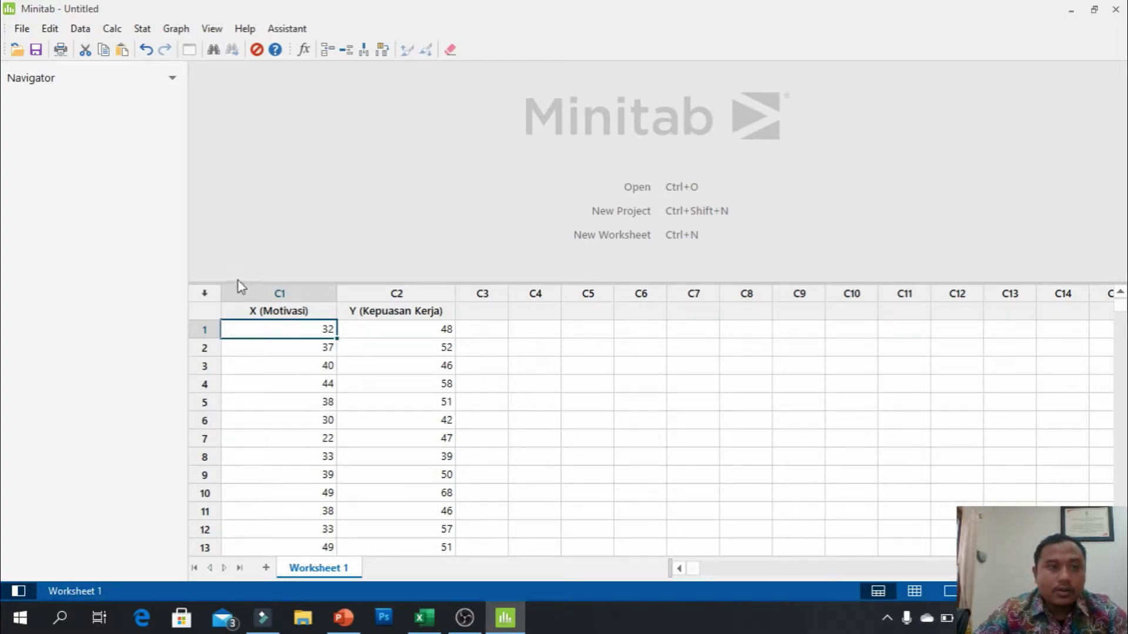
- Set up Fit Regression Model with Y (Kepuasan Kerja) as the response and X (Motivasi) as the continuous predictor
{"action": "left_click", "coordinate": [142, 30]}
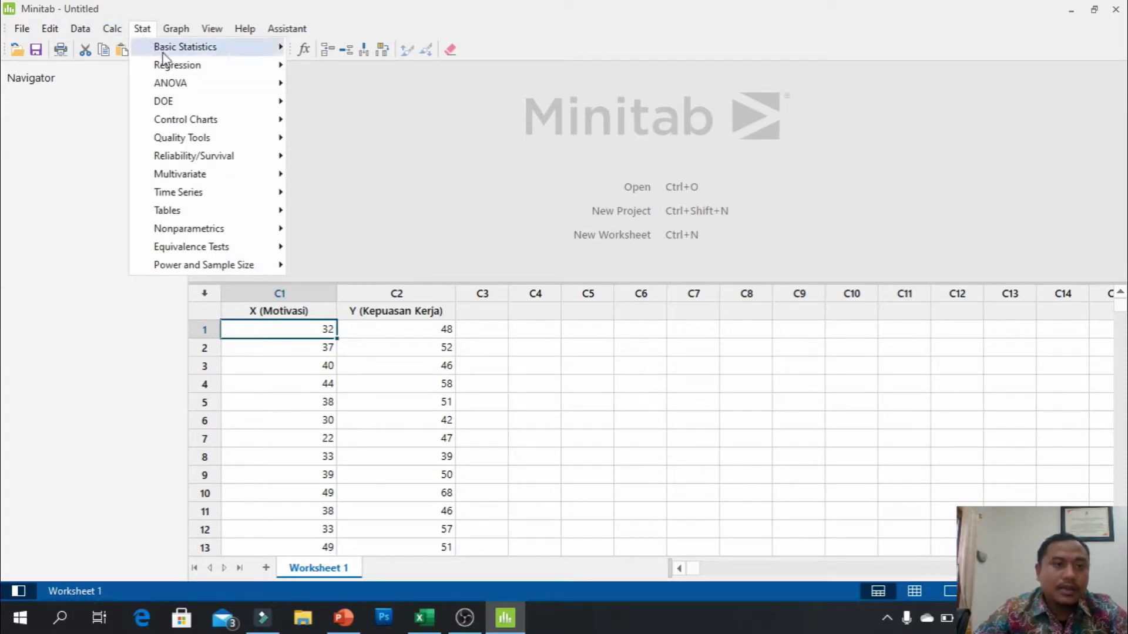
{"action": "mouse_move", "coordinate": [172, 68]}
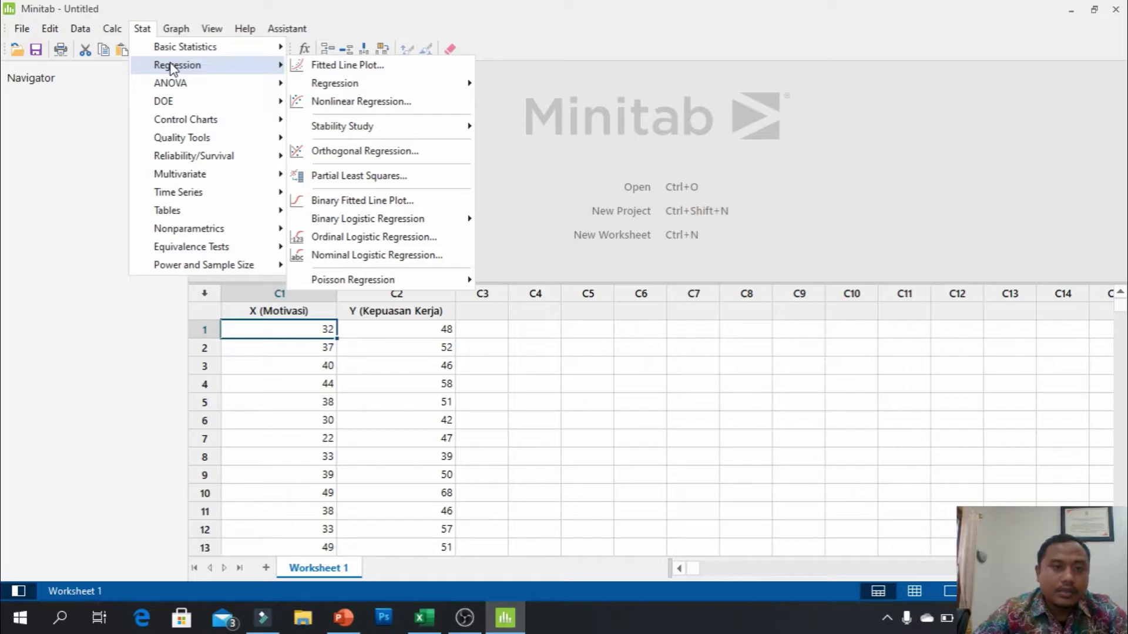
{"action": "mouse_move", "coordinate": [359, 84]}
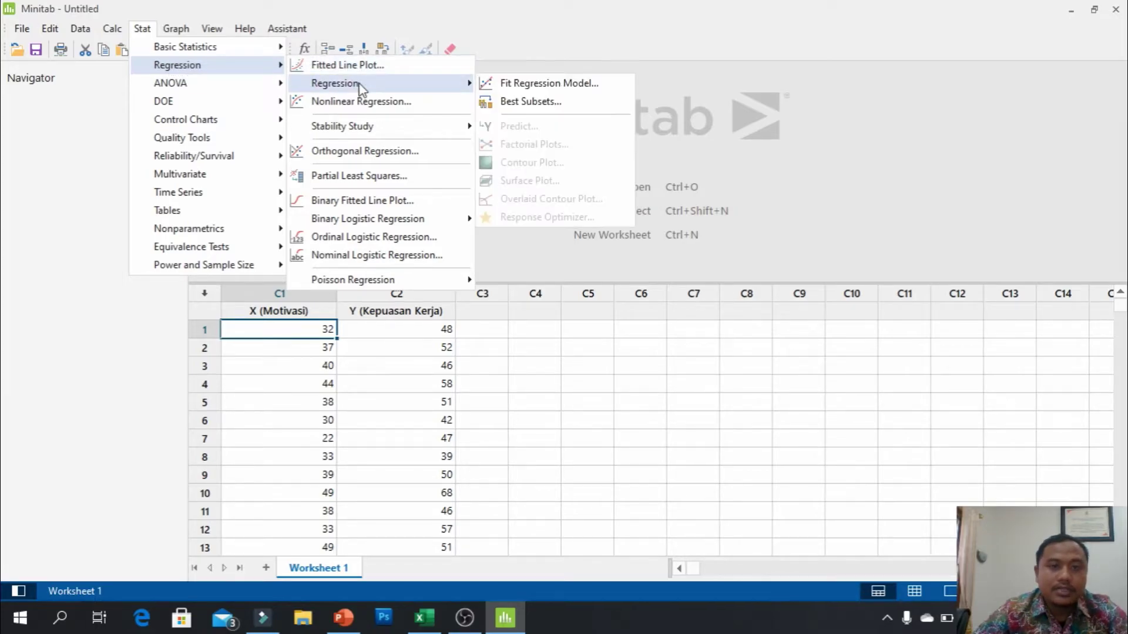
{"action": "left_click", "coordinate": [546, 84]}
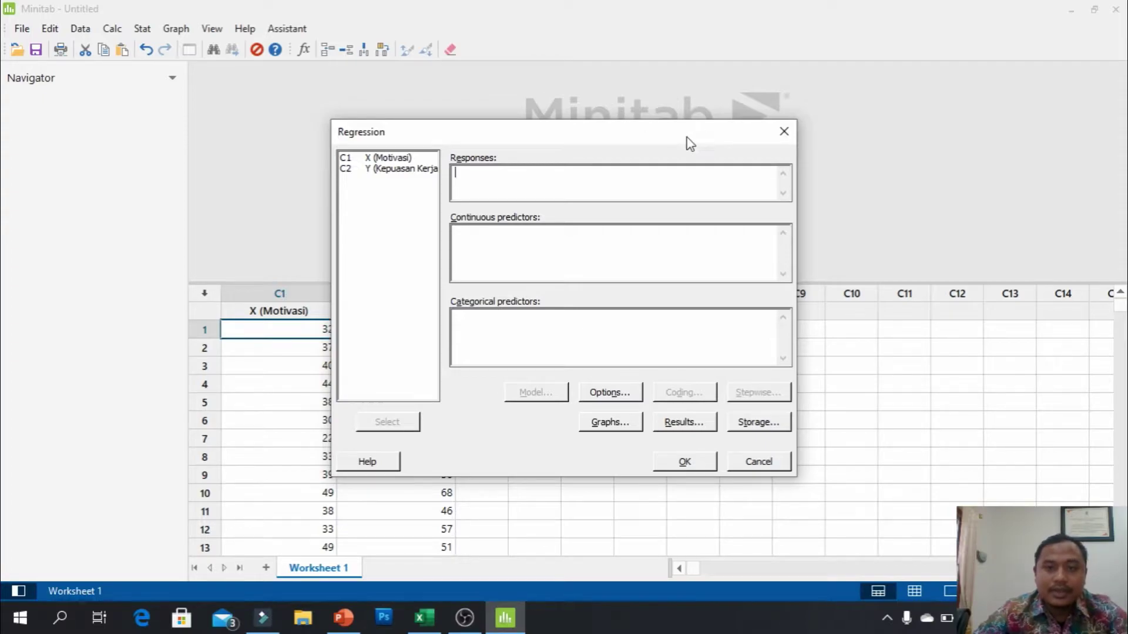
{"action": "left_click_drag", "start_coordinate": [667, 140], "coordinate": [669, 122]}
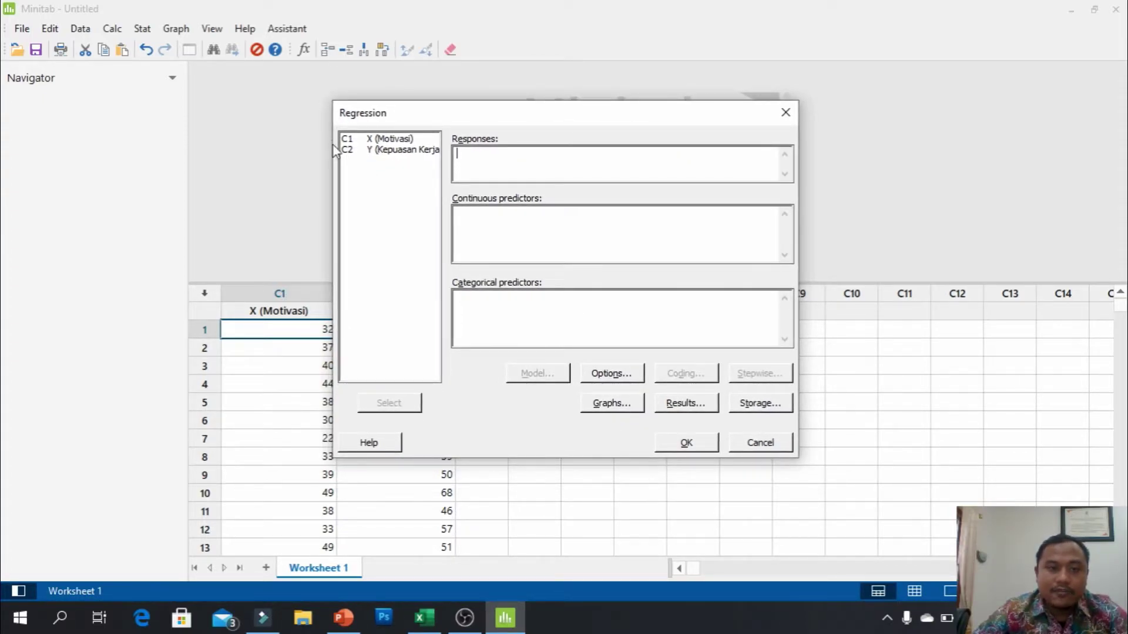
{"action": "left_click_drag", "start_coordinate": [464, 114], "coordinate": [614, 119]}
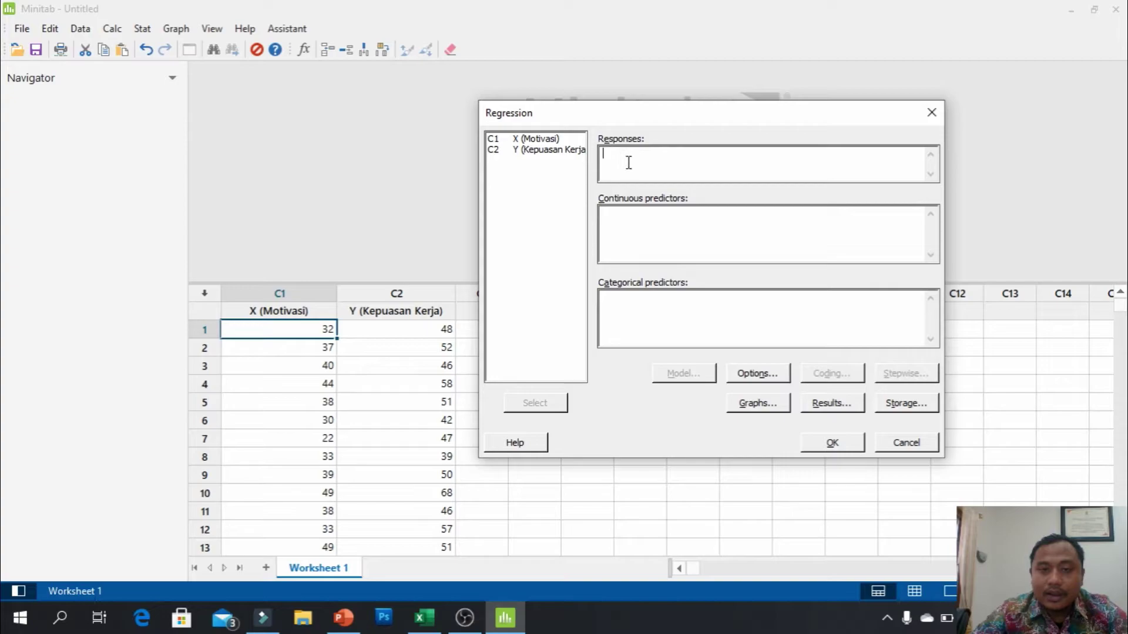
{"action": "double_click", "coordinate": [562, 156]}
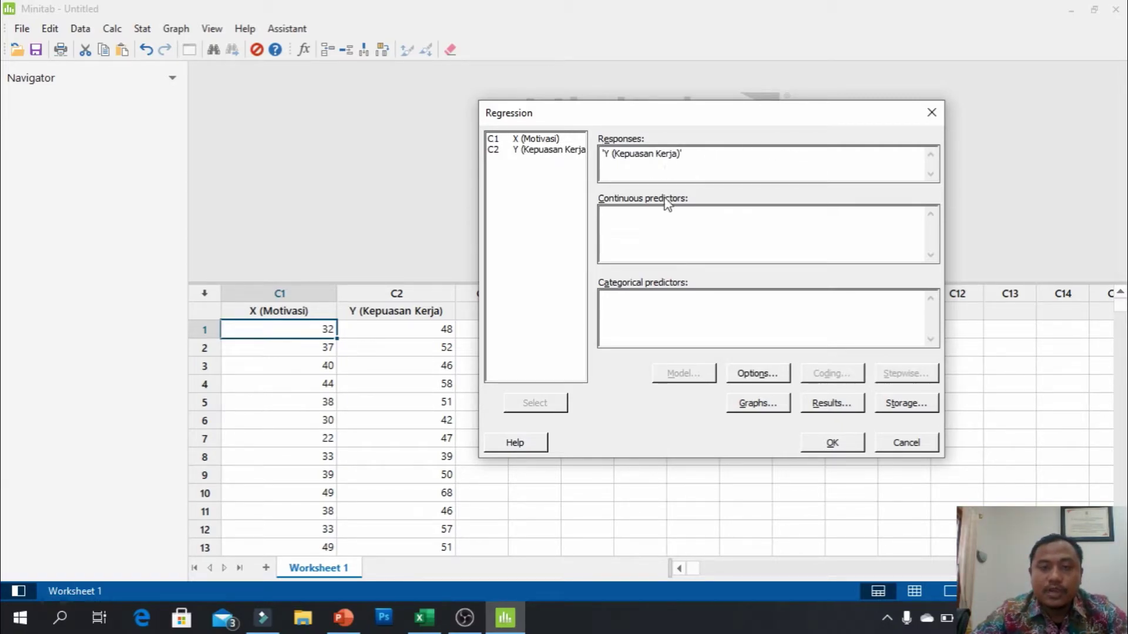
{"action": "left_click", "coordinate": [641, 233]}
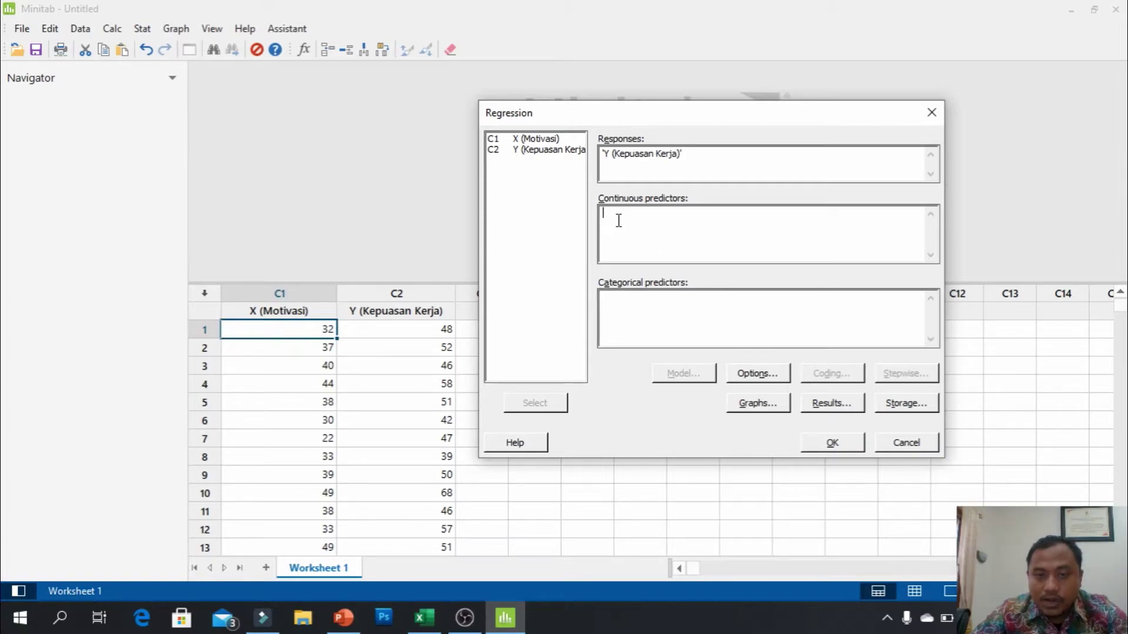
{"action": "double_click", "coordinate": [545, 138]}
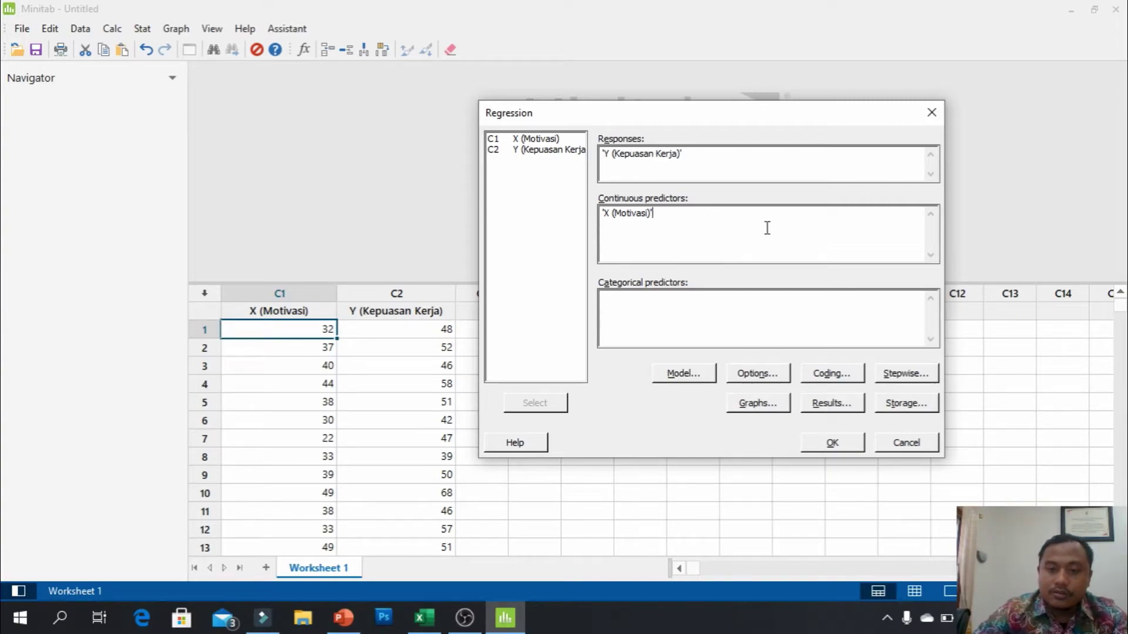
- Accept the regression options with a confidence level of 95 for all intervals
{"action": "left_click", "coordinate": [758, 376]}
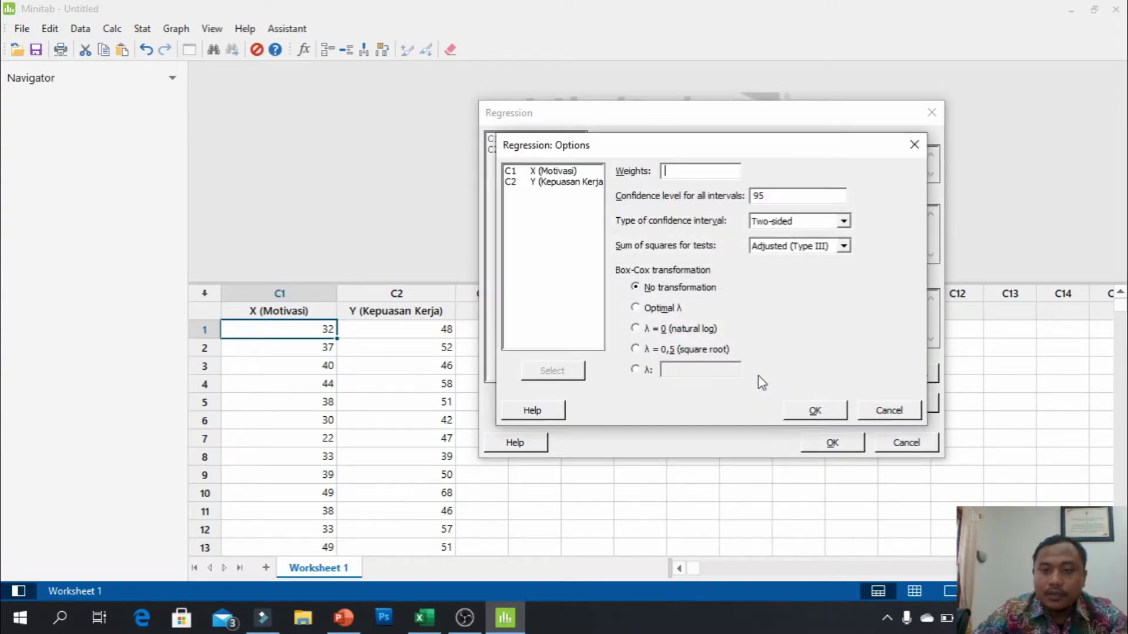
{"action": "left_click", "coordinate": [786, 194]}
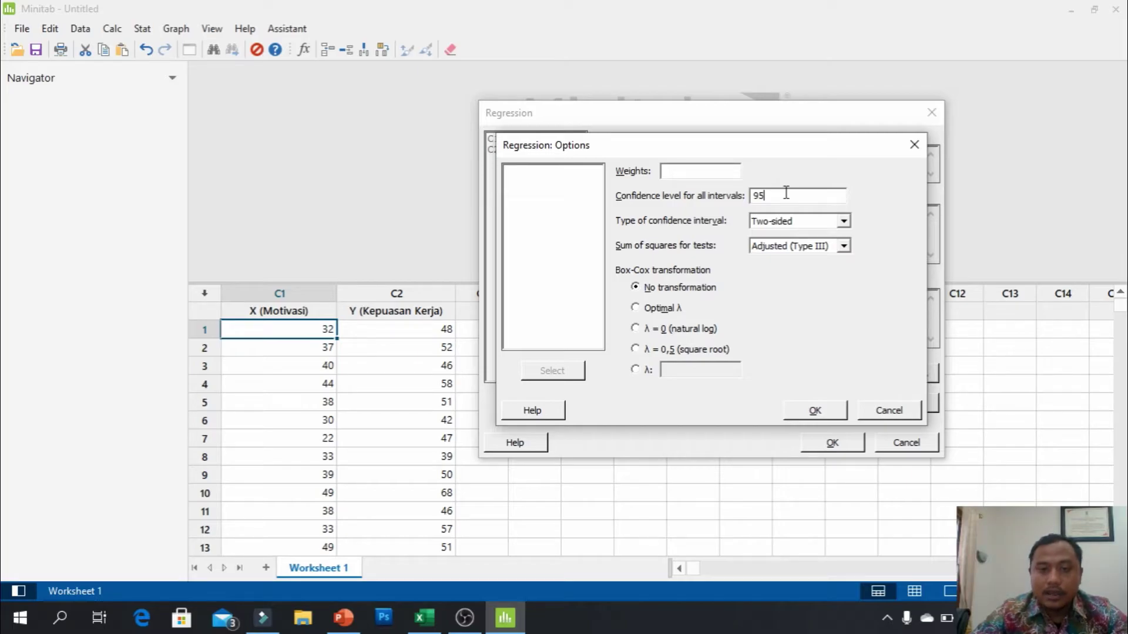
{"action": "left_click", "coordinate": [818, 411]}
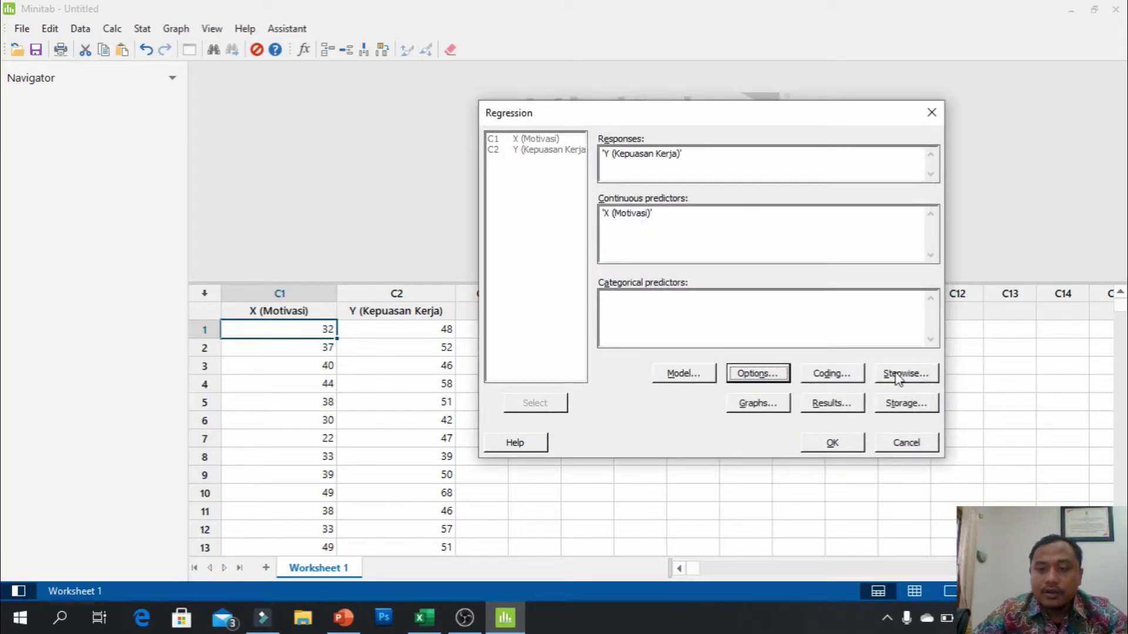
- Set the regression graphs to show the residual plots as Four in one
{"action": "left_click", "coordinate": [777, 405]}
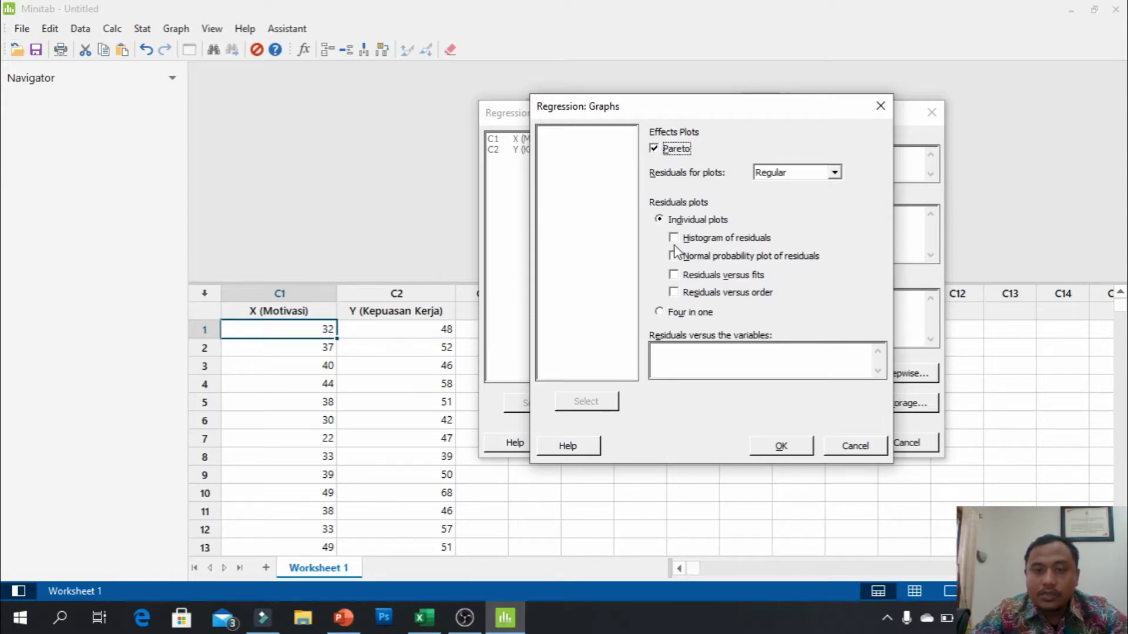
{"action": "left_click", "coordinate": [662, 313]}
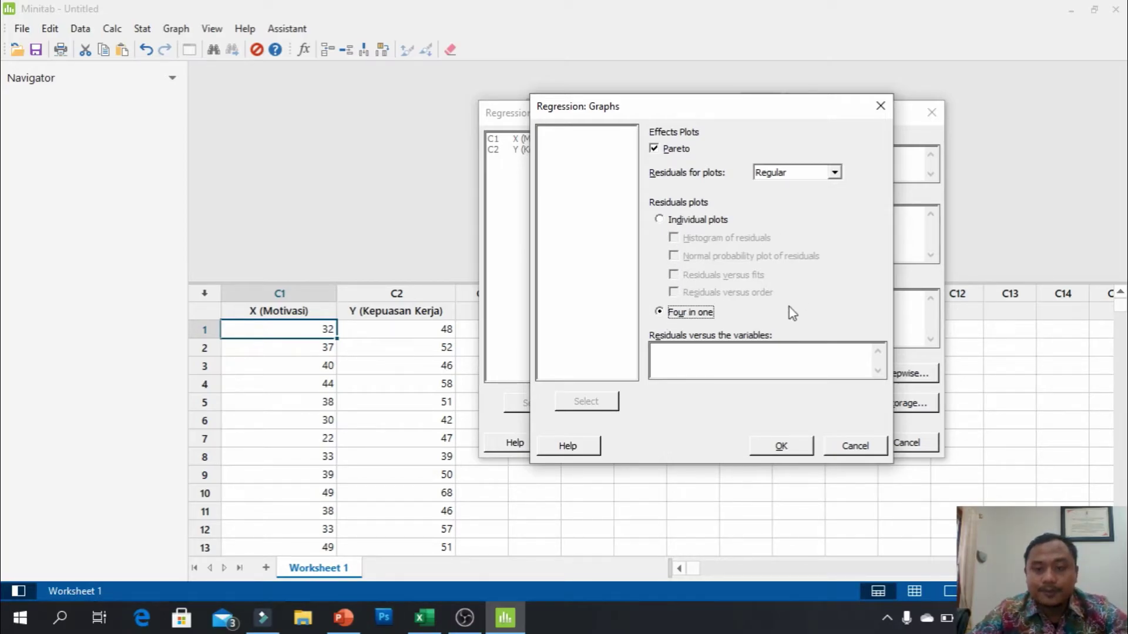
{"action": "left_click", "coordinate": [782, 446]}
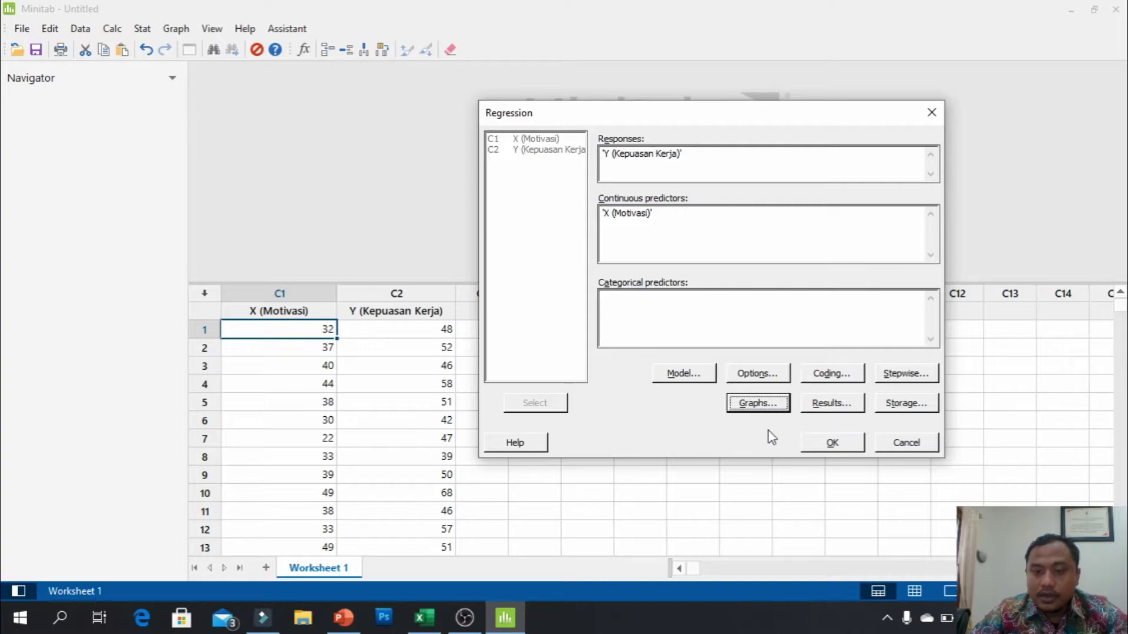
- Keep the regression results displayed as Simple tables and accept the results settings
{"action": "left_click", "coordinate": [827, 402]}
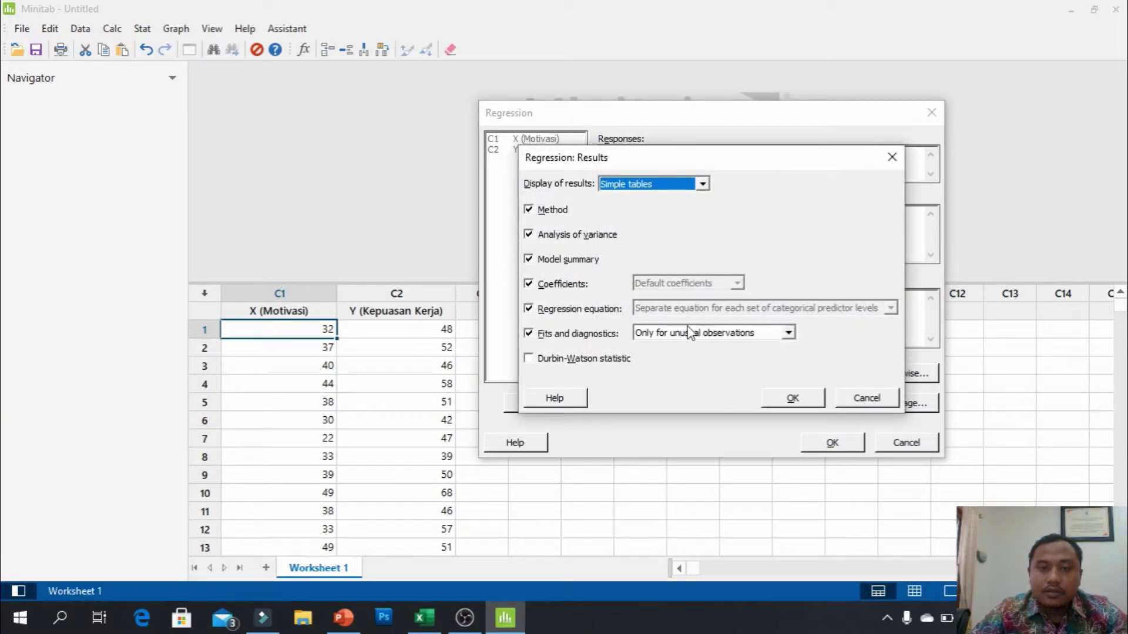
{"action": "left_click", "coordinate": [702, 184]}
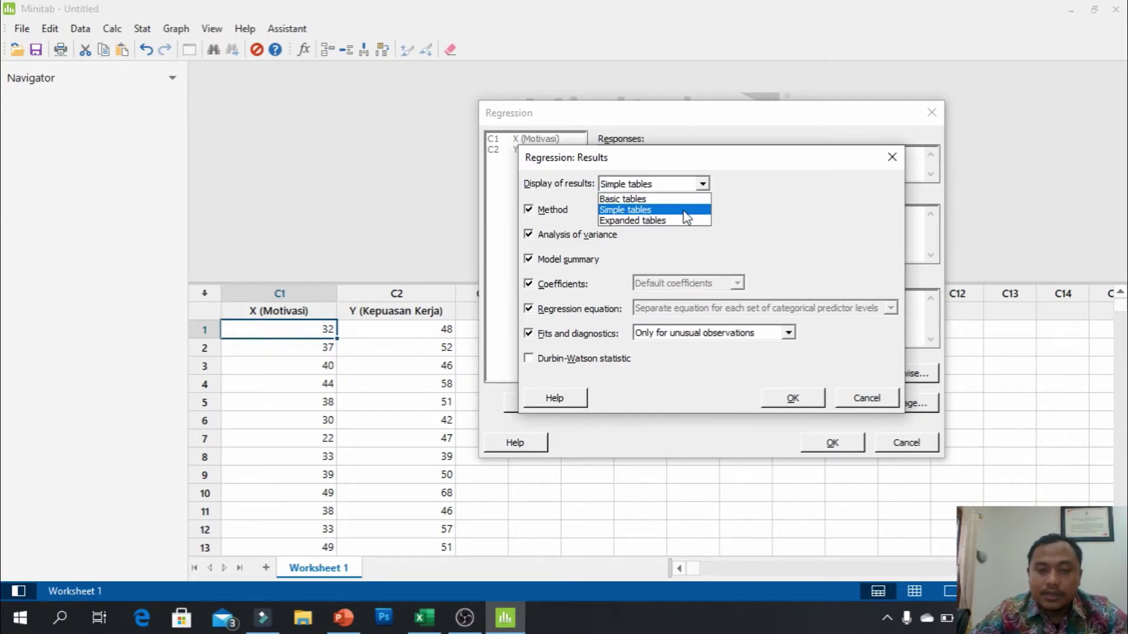
{"action": "left_click", "coordinate": [649, 214]}
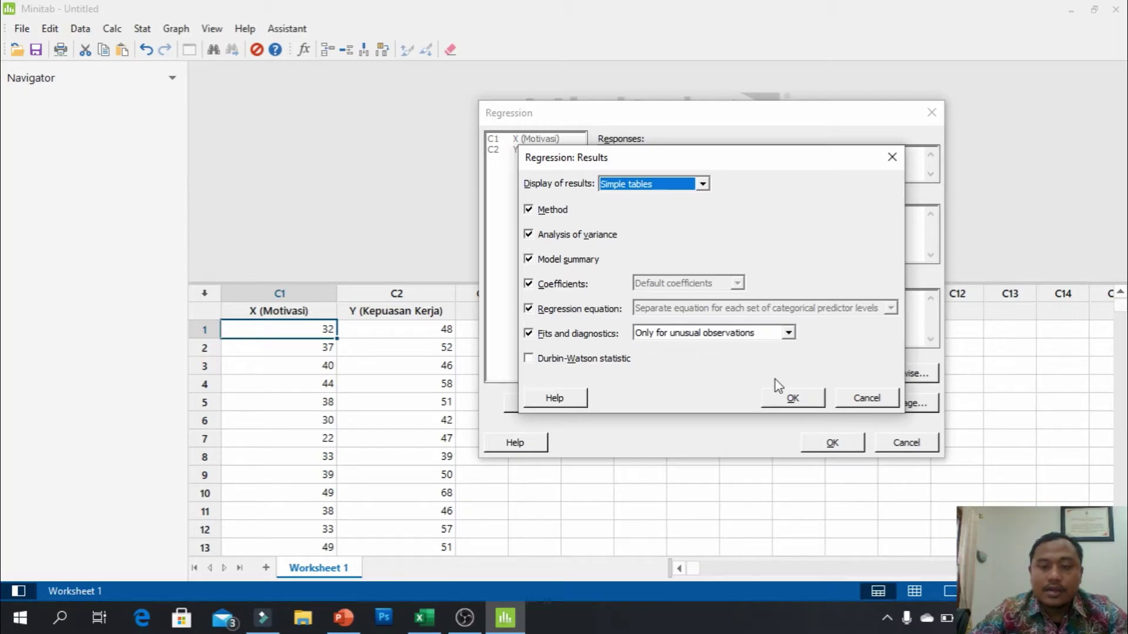
{"action": "left_click", "coordinate": [800, 401]}
- Set the regression to store Fits and Residuals in the worksheet, and run the analysis
{"action": "left_click", "coordinate": [903, 405]}
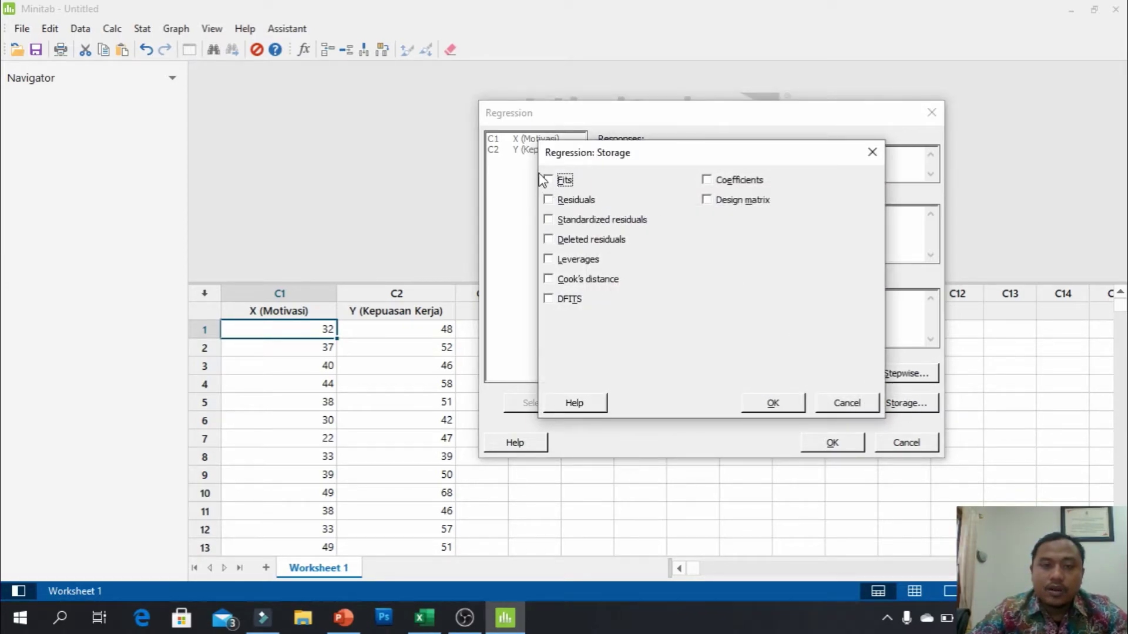
{"action": "left_click", "coordinate": [550, 181]}
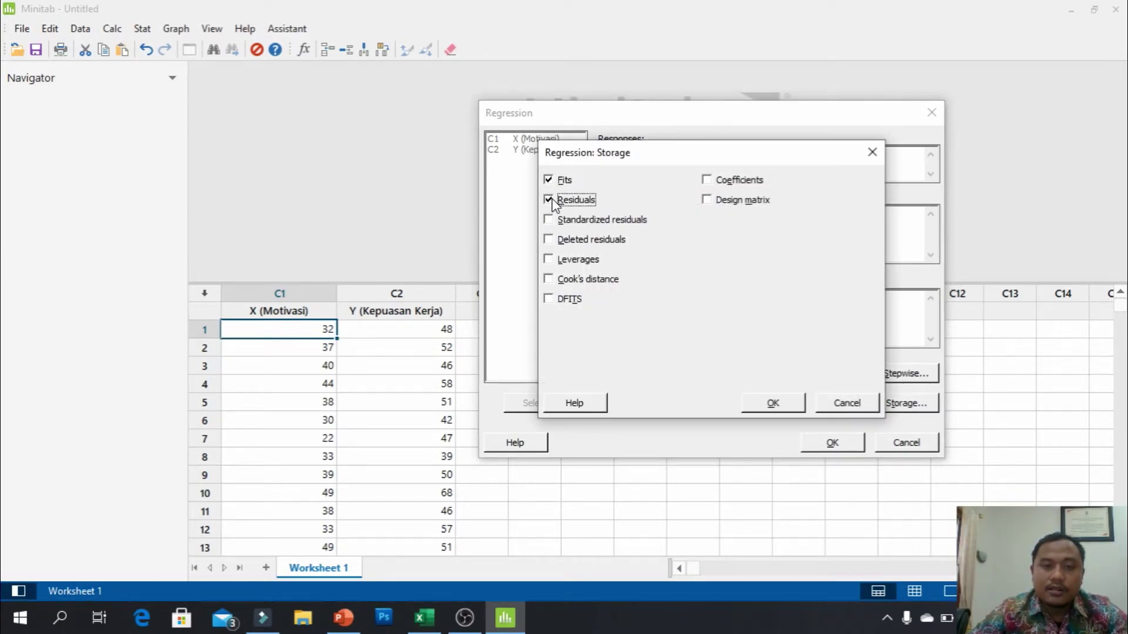
{"action": "left_click", "coordinate": [786, 412]}
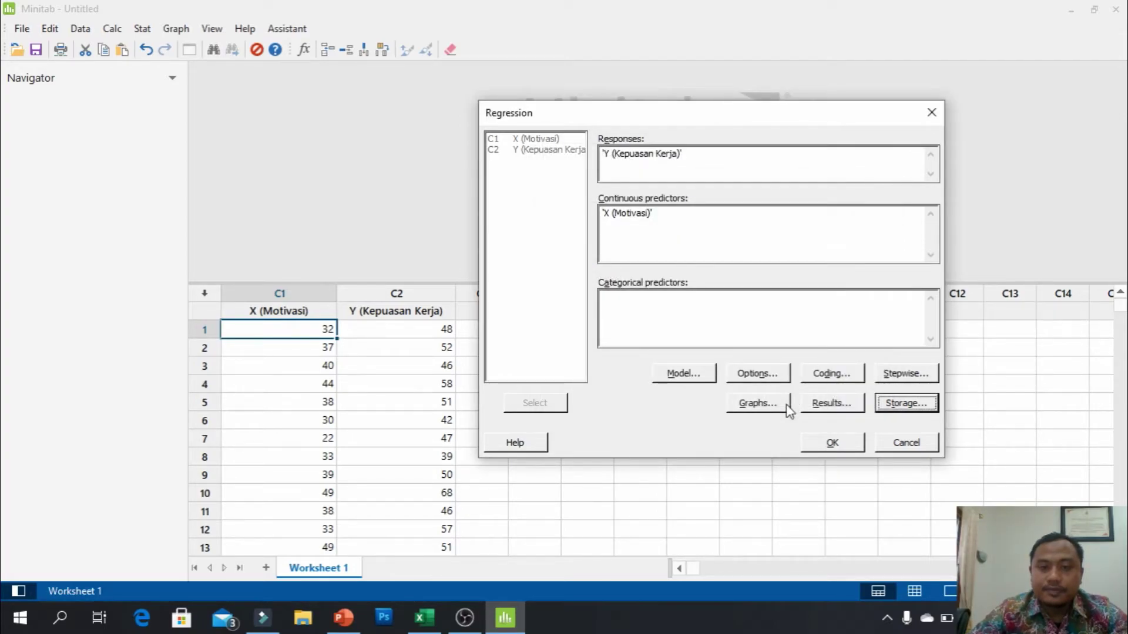
{"action": "left_click", "coordinate": [847, 442]}
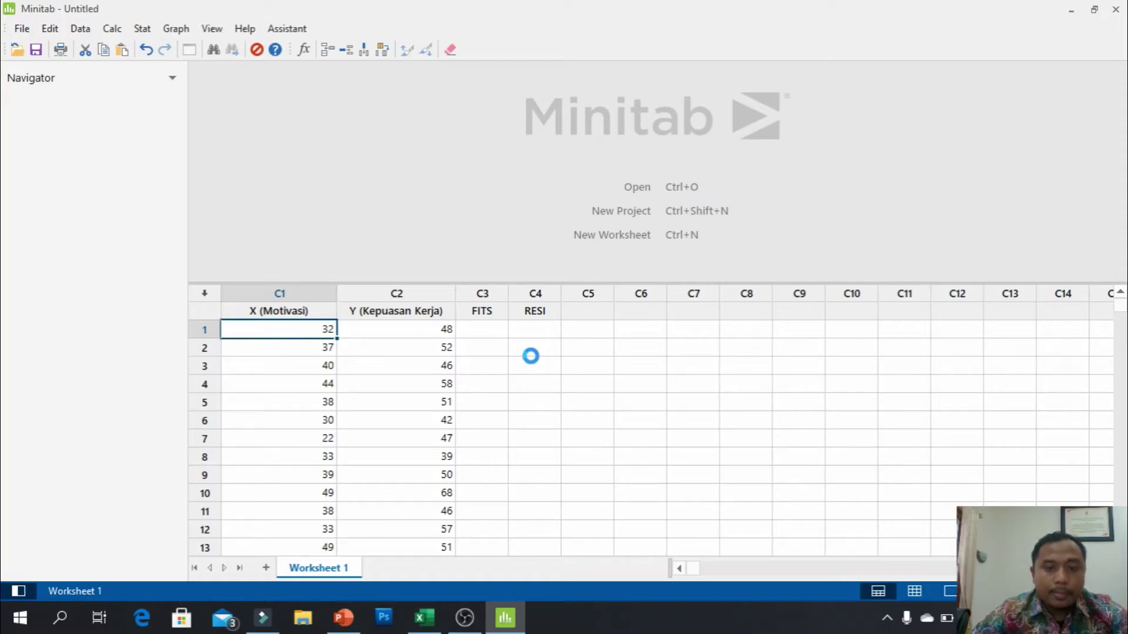
- Enlarge the output area above the worksheet and look through the regression tables and residual plots
{"action": "left_click_drag", "start_coordinate": [553, 283], "coordinate": [558, 409]}
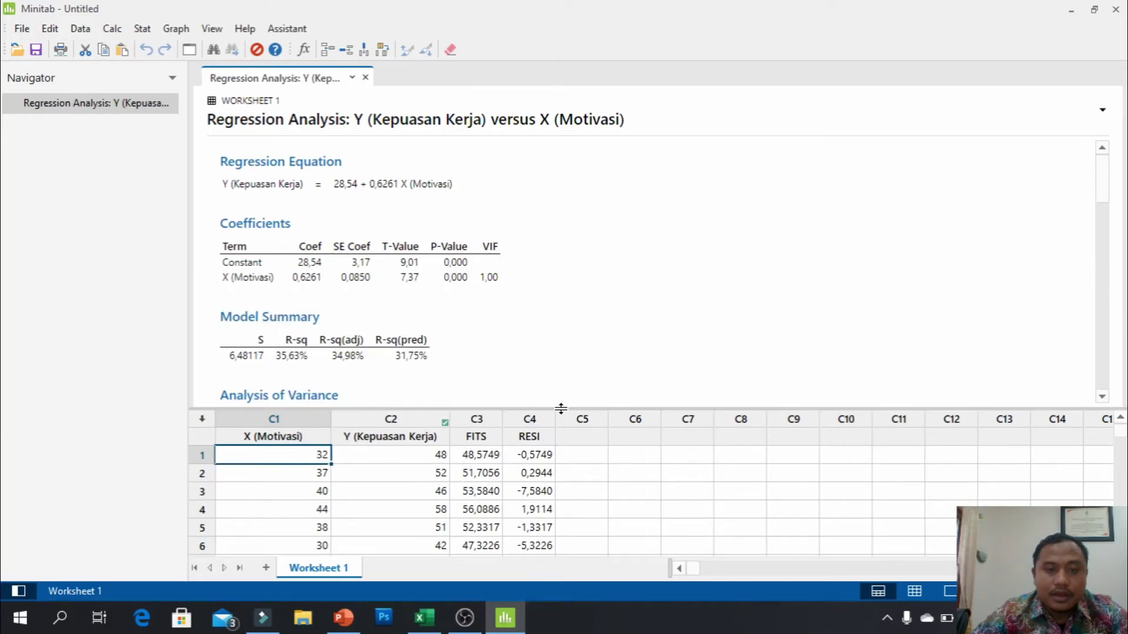
{"action": "mouse_move", "coordinate": [1102, 186]}
{"action": "left_mouse_down"}
{"action": "mouse_move", "coordinate": [1116, 380]}
{"action": "mouse_move", "coordinate": [1117, 177]}
{"action": "left_mouse_up"}
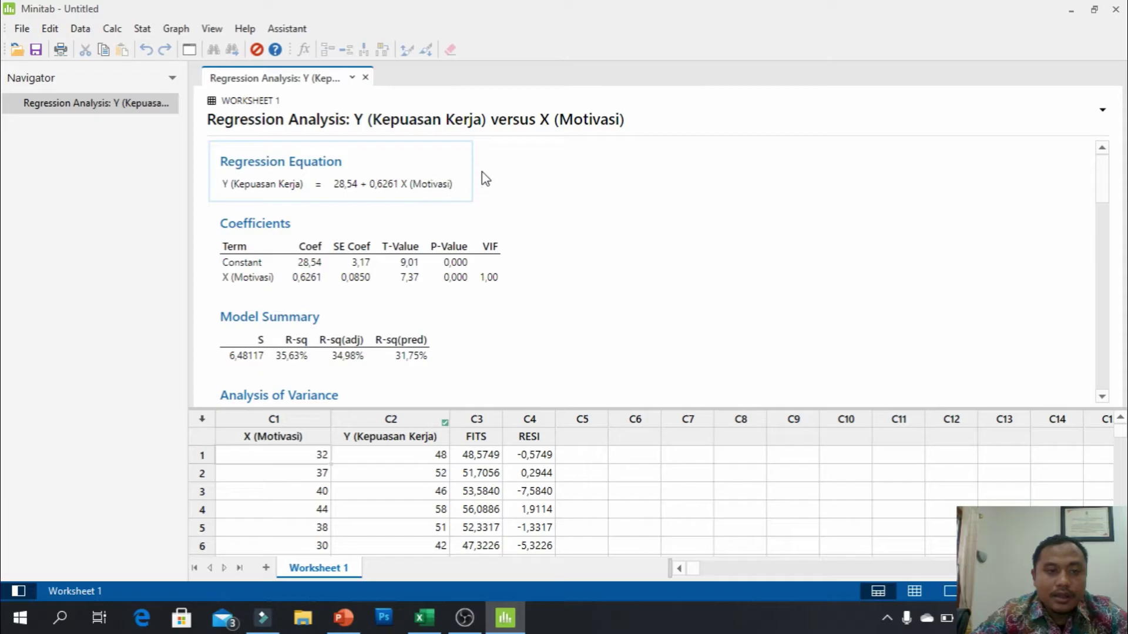
{"action": "scroll", "coordinate": [586, 215], "scroll_direction": "down", "scroll_amount": 10}
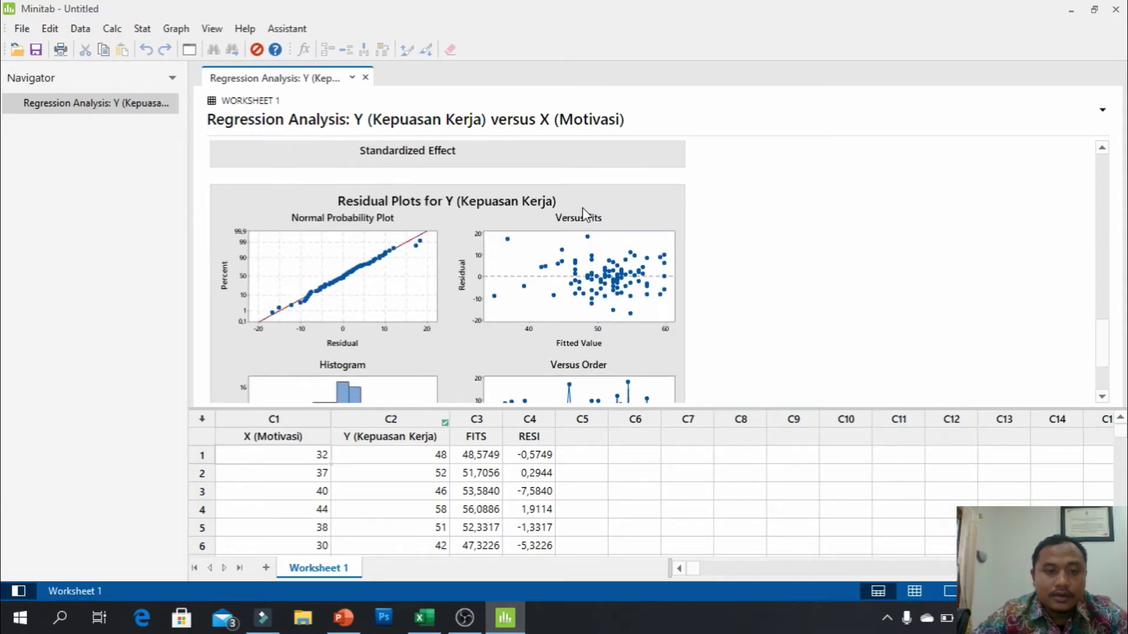
{"action": "scroll", "coordinate": [587, 215], "scroll_direction": "up", "scroll_amount": 10}
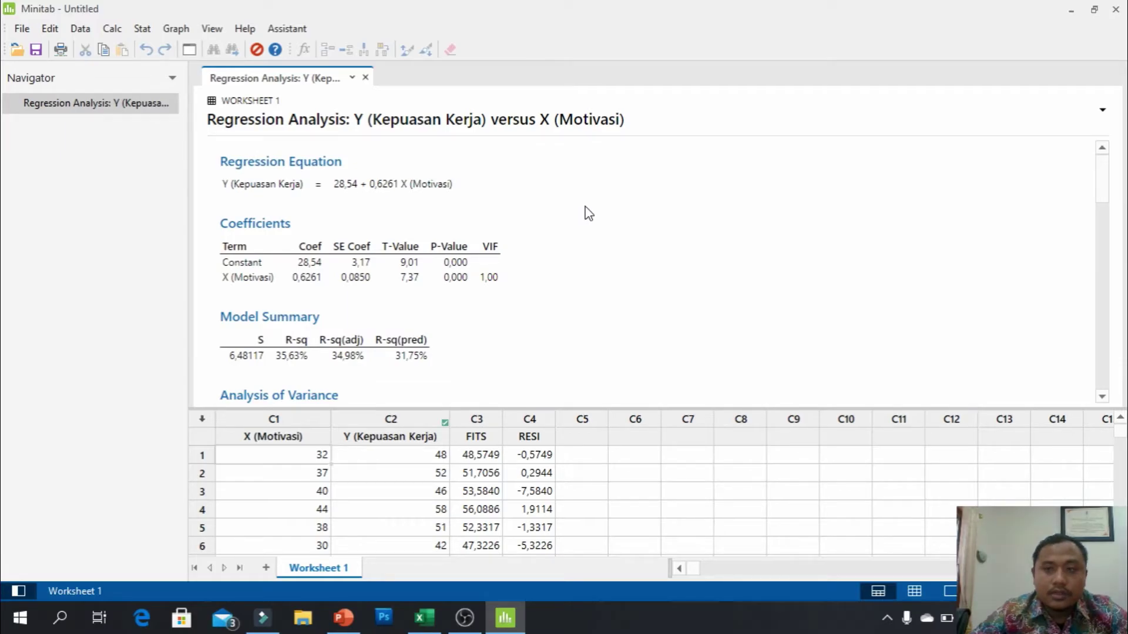
- Send the complete regression output to Word and switch to that document
{"action": "left_click", "coordinate": [1102, 111]}
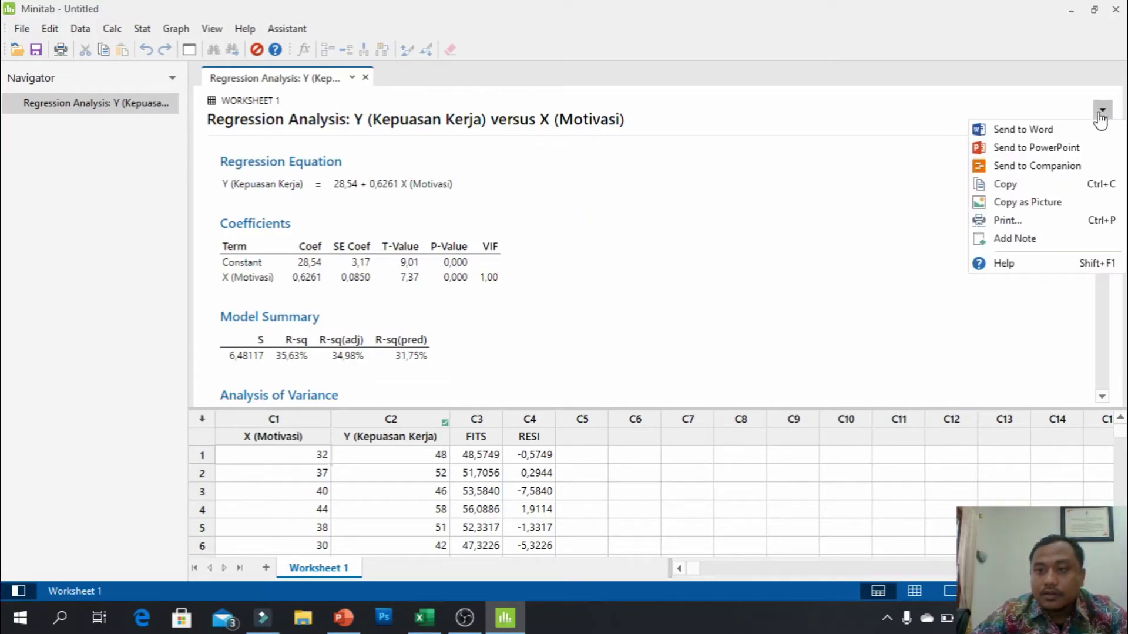
{"action": "left_click", "coordinate": [1005, 130]}
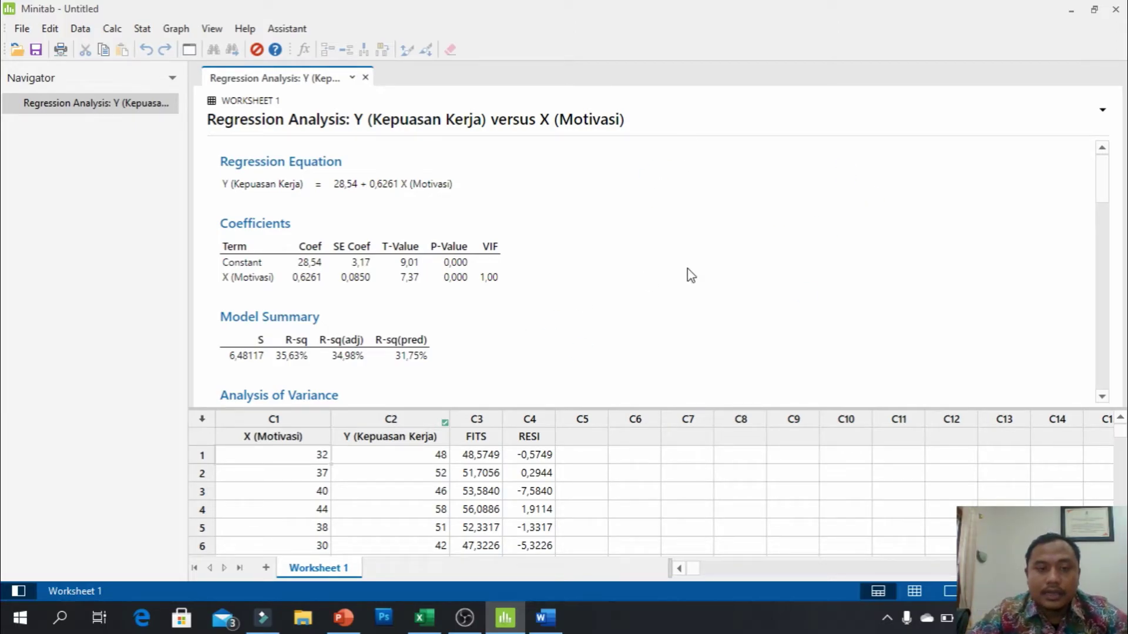
{"action": "left_click", "coordinate": [546, 618]}
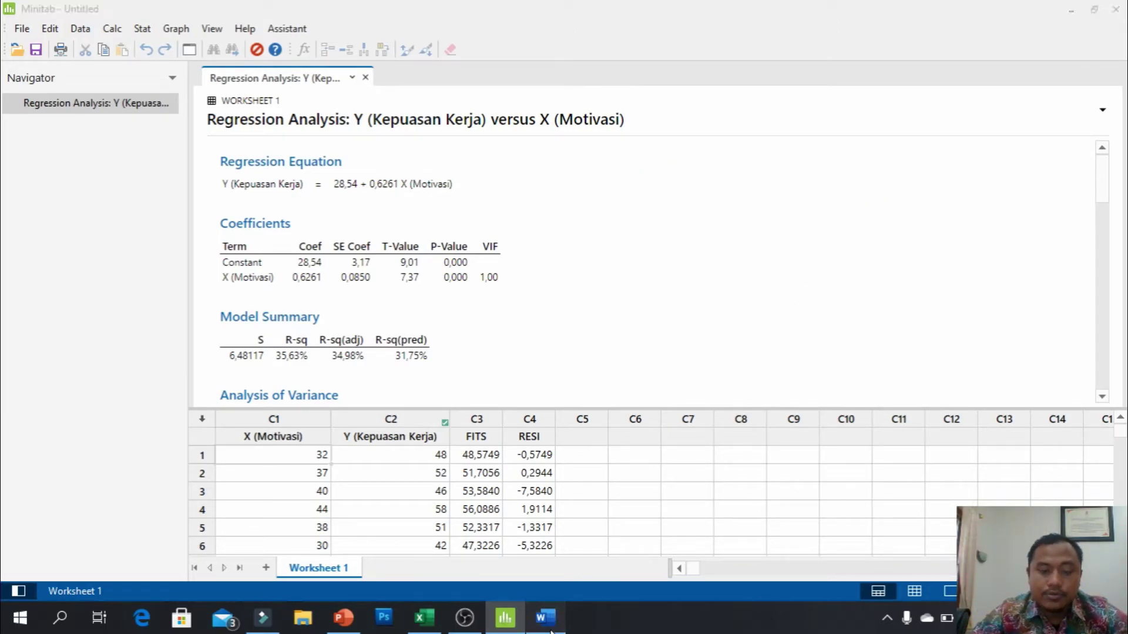
- Insert a page break after the residual plots at the end of the Word document
{"action": "mouse_move", "coordinate": [1120, 491]}
{"action": "left_mouse_down"}
{"action": "mouse_move", "coordinate": [1122, 188]}
{"action": "mouse_move", "coordinate": [1123, 503]}
{"action": "left_mouse_up"}
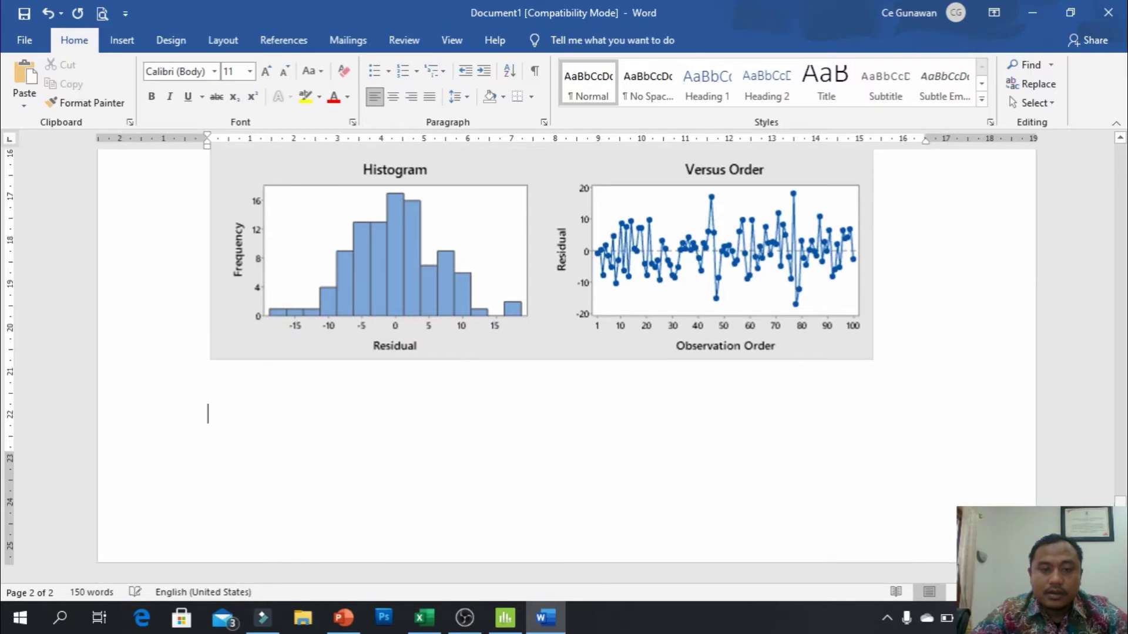
{"action": "key", "text": "ctrl+Return"}
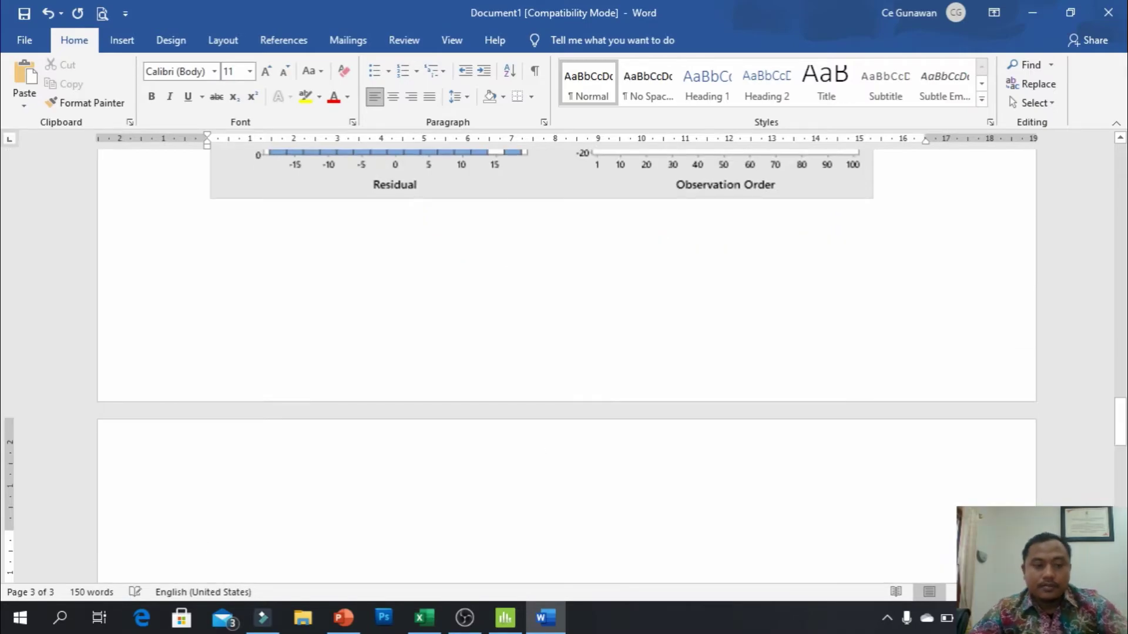
{"action": "scroll", "coordinate": [642, 336], "scroll_direction": "up", "scroll_amount": 5}
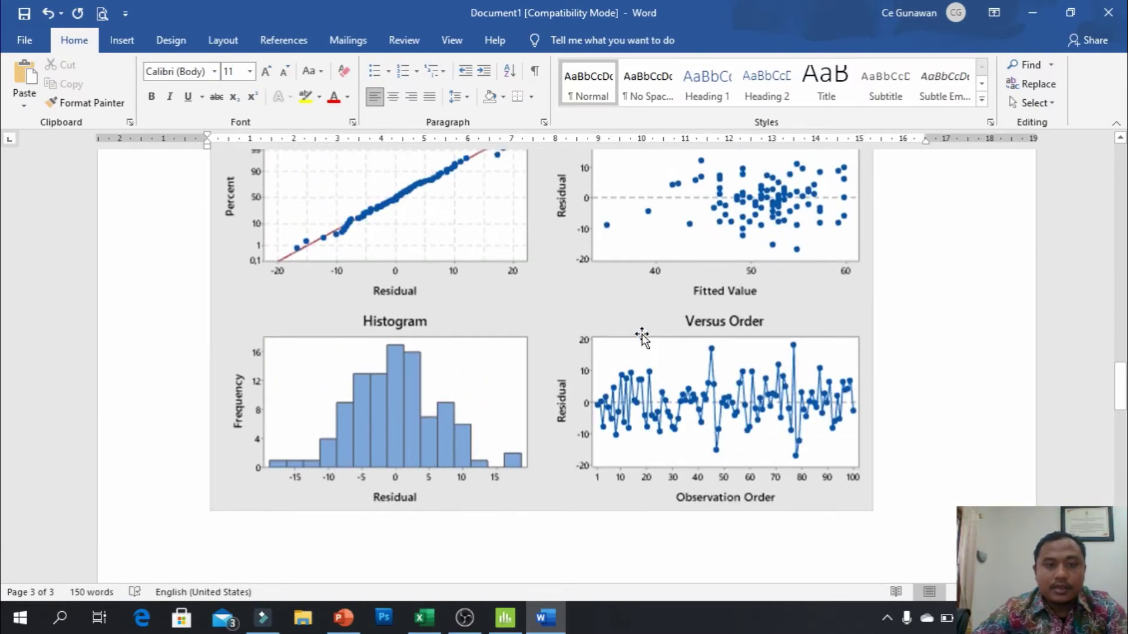
- Switch to the PowerPoint presentation and review the list of classical assumption tests under Uji Asumsi Klasik
{"action": "key", "text": "alt+Tab"}
{"action": "key", "text": "alt+Tab"}
{"action": "key", "text": "alt+Tab"}
{"action": "key", "text": "Escape"}
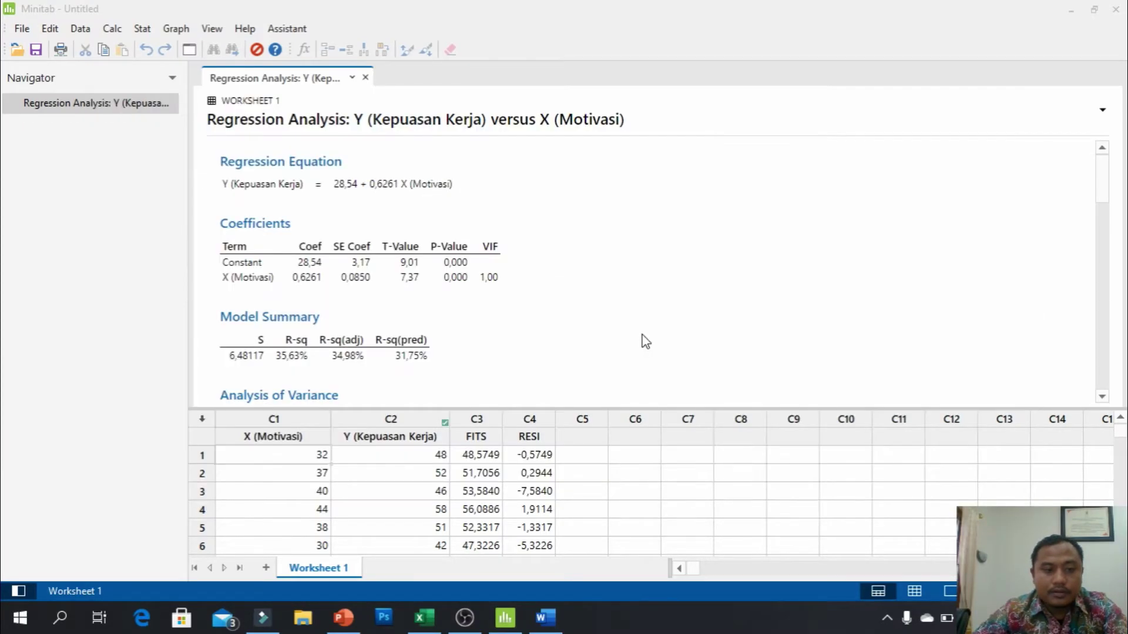
{"action": "key", "text": "alt+Tab"}
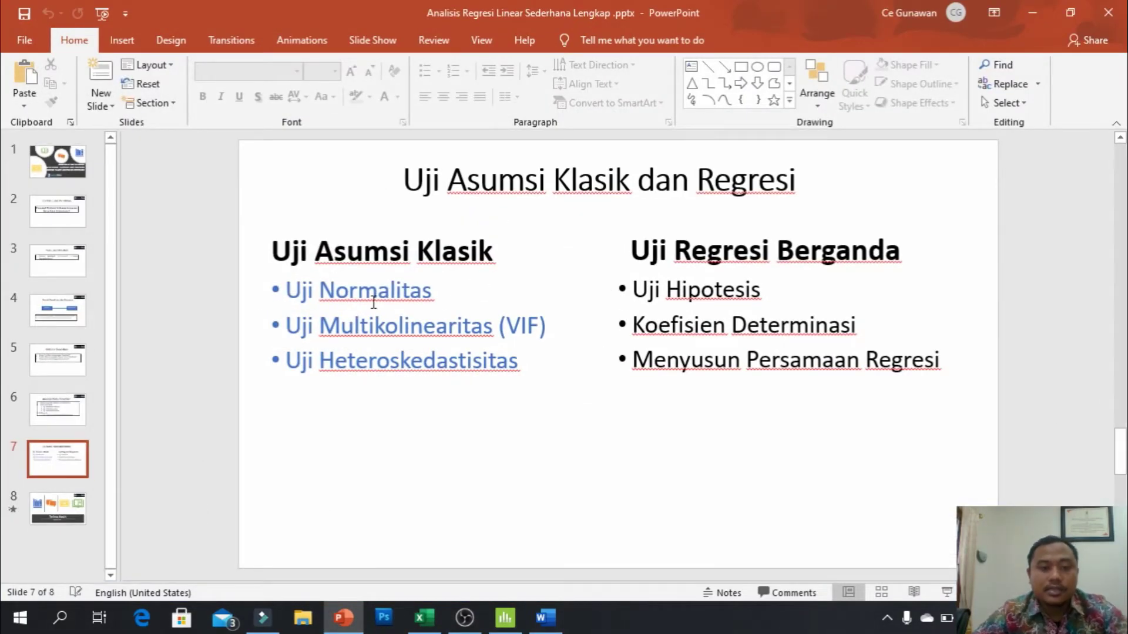
{"action": "left_click", "coordinate": [288, 294]}
{"action": "left_click_drag", "start_coordinate": [285, 291], "coordinate": [495, 348]}
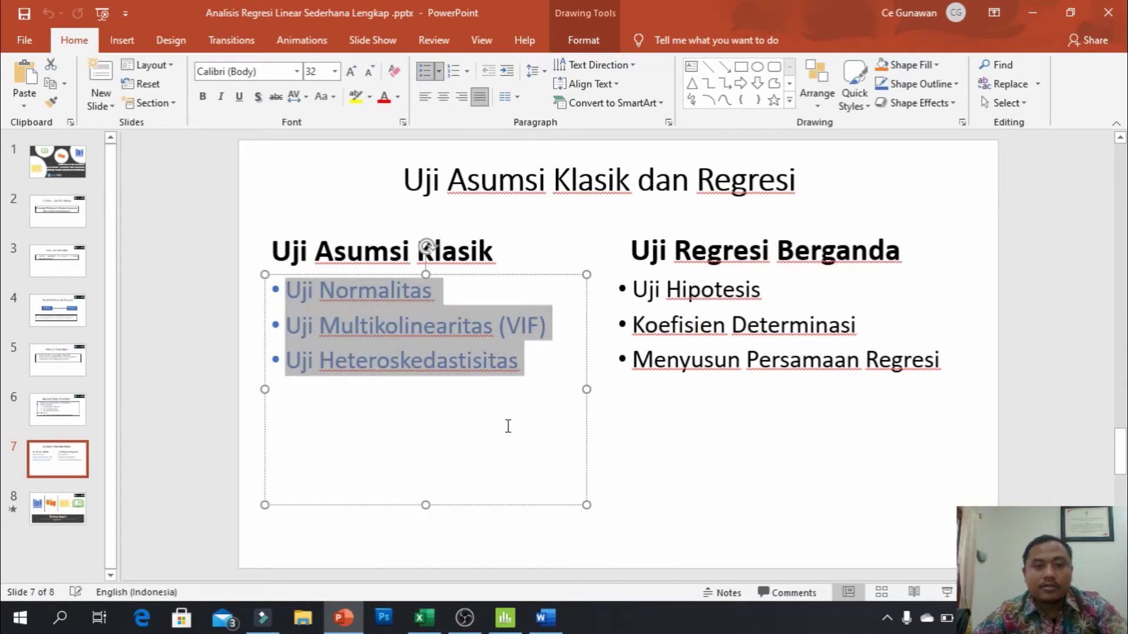
{"action": "left_click", "coordinate": [452, 433]}
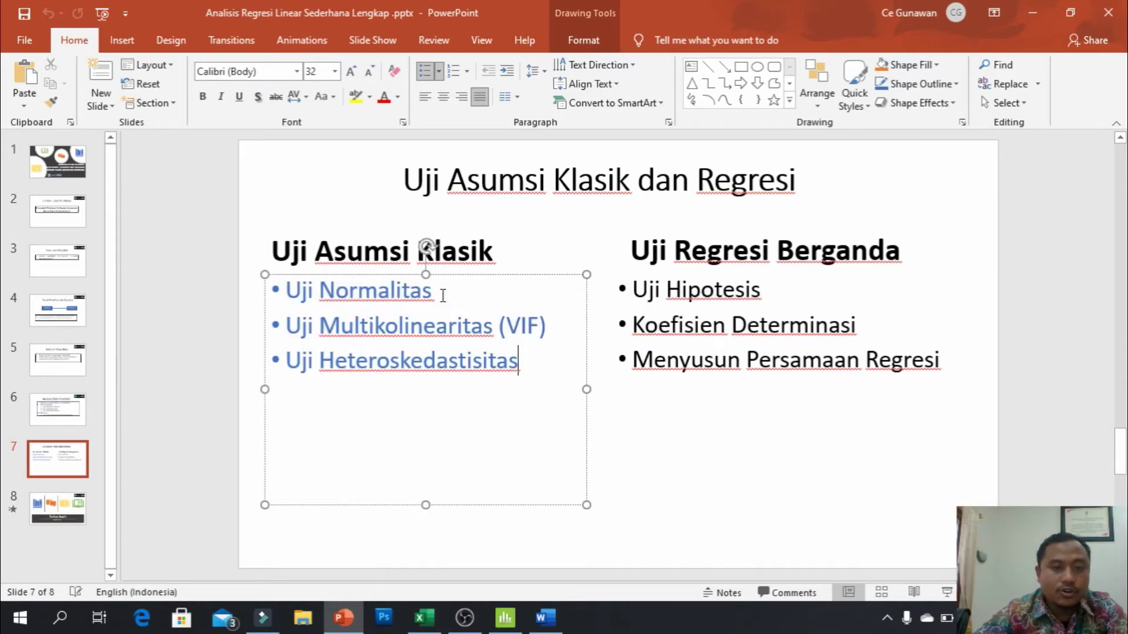
- Return to the Word document and examine the Normal Probability Plot in the residual plots
{"action": "key", "text": "alt+Tab"}
{"action": "key", "text": "alt+Tab"}
{"action": "key", "text": "alt+Tab"}
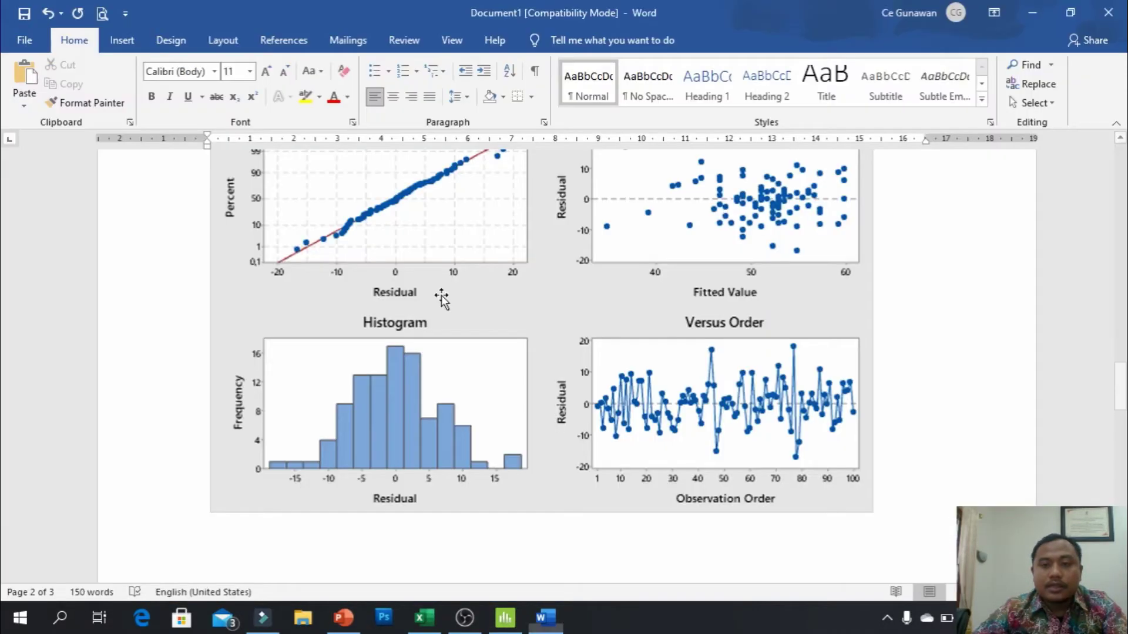
{"action": "left_click_drag", "start_coordinate": [1121, 398], "coordinate": [1122, 387]}
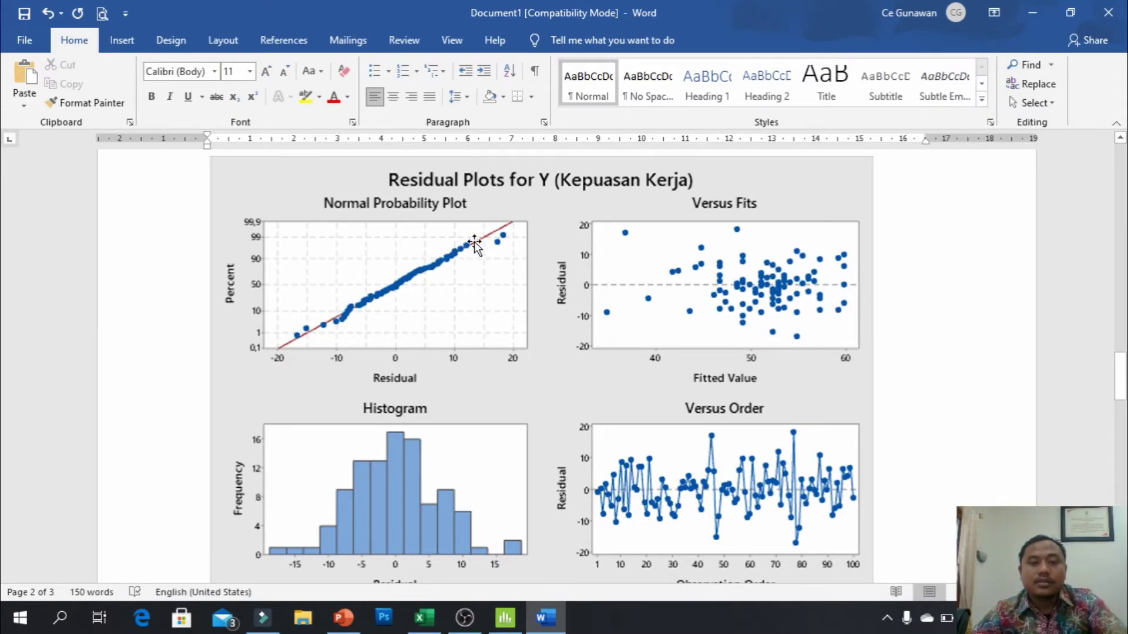
- In PowerPoint, append "(Berdistribusi Normal)" to the Uji Normalitas bullet and highlight the whole bullet in yellow
{"action": "key", "text": "alt+Tab"}
{"action": "key", "text": "alt+Tab"}
{"action": "key", "text": "alt+Tab"}
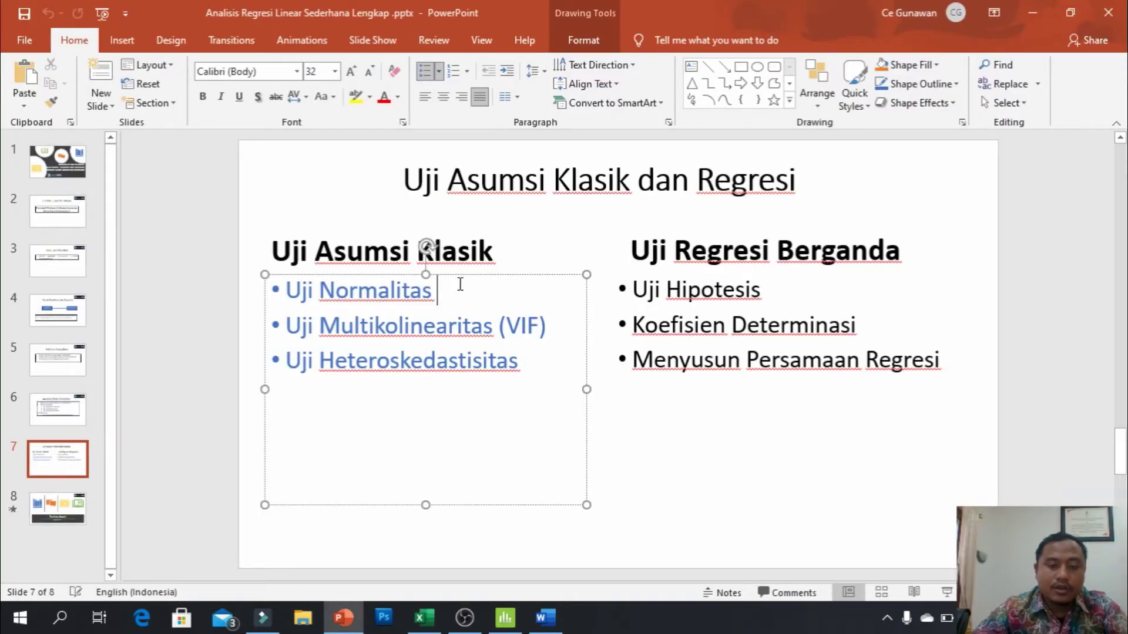
{"action": "type", "text": "(Berdistribusi Nor"}
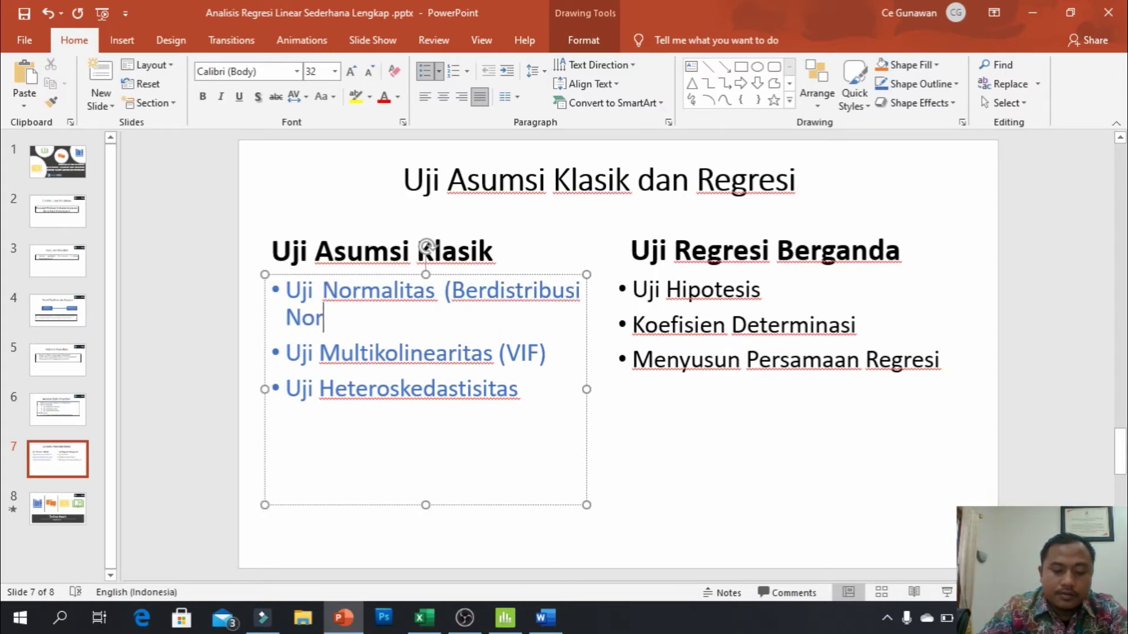
{"action": "type", "text": "mas"}
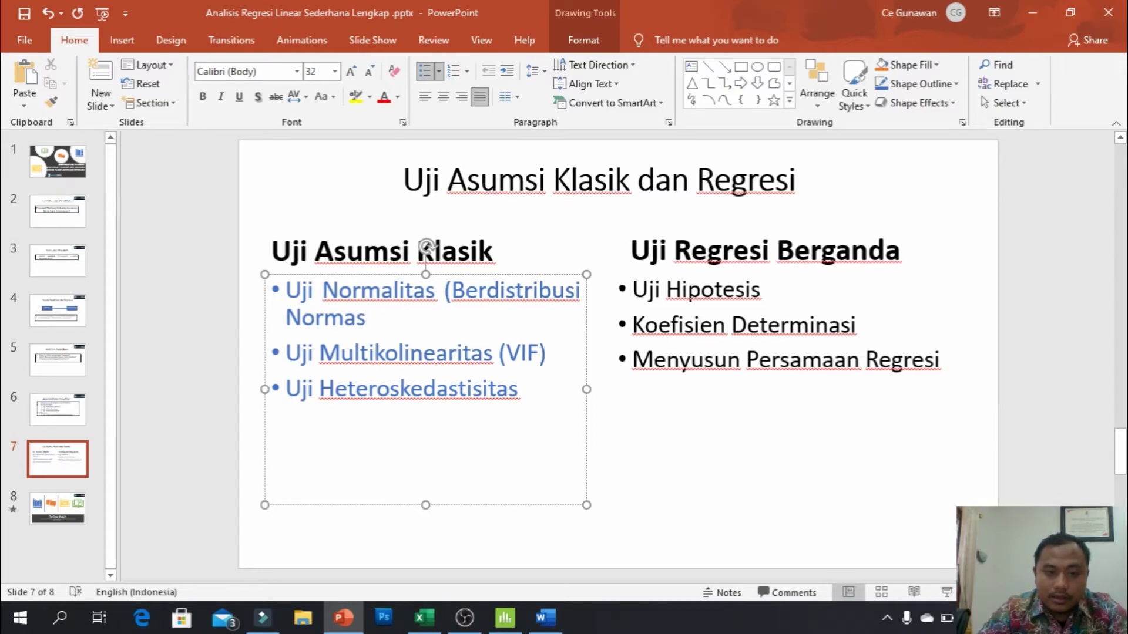
{"action": "key", "text": "BackSpace"}
{"action": "type", "text": "l)"}
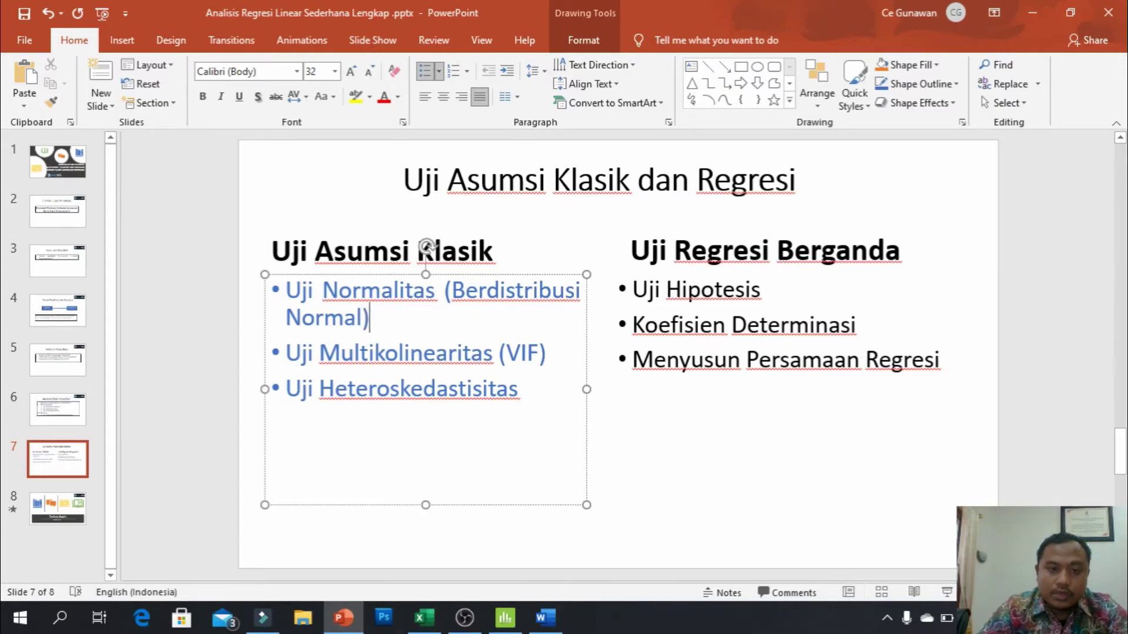
{"action": "left_click_drag", "start_coordinate": [288, 283], "coordinate": [376, 320]}
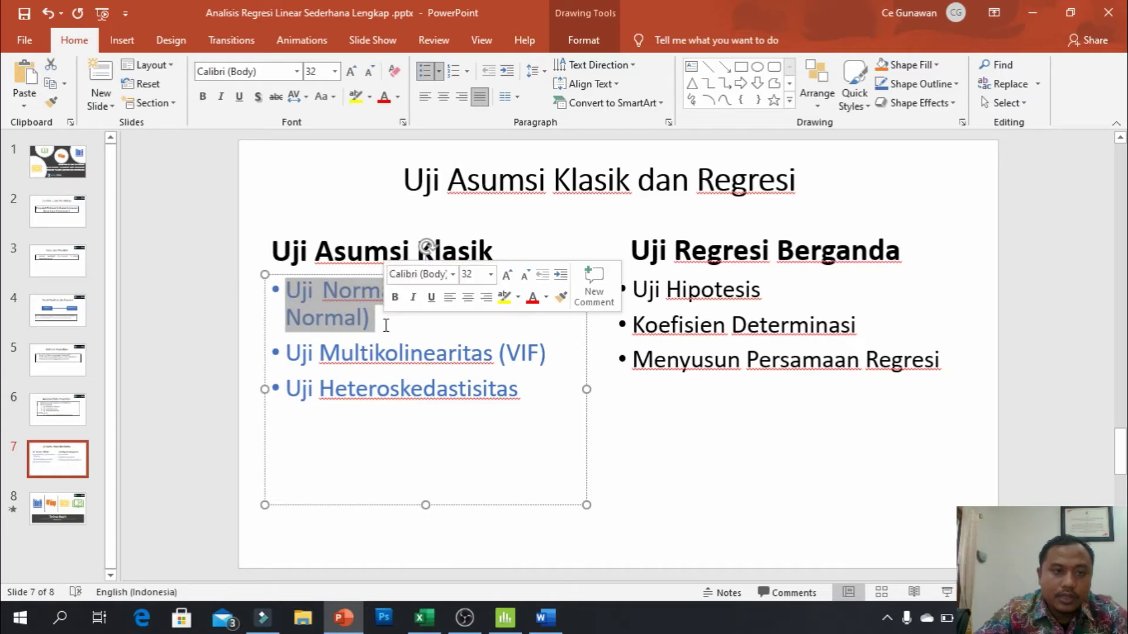
{"action": "left_click", "coordinate": [354, 95]}
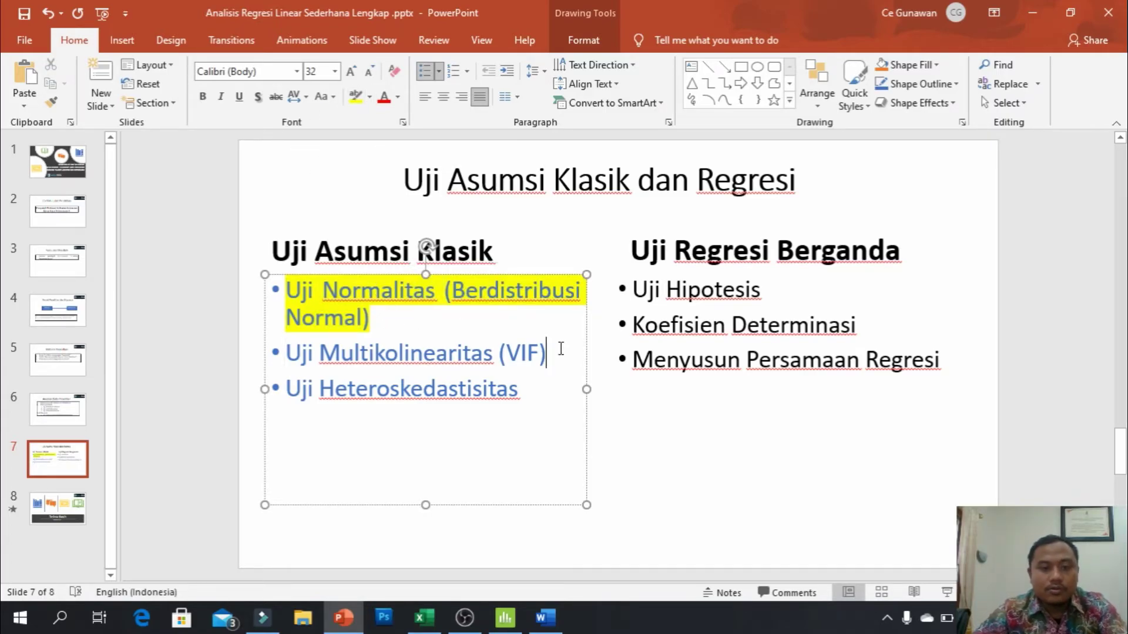
- Return to the Word document and examine the VIF value of X (Motivasi) in the Coefficients table
{"action": "key", "text": "alt+Tab"}
{"action": "key", "text": "alt+Tab"}
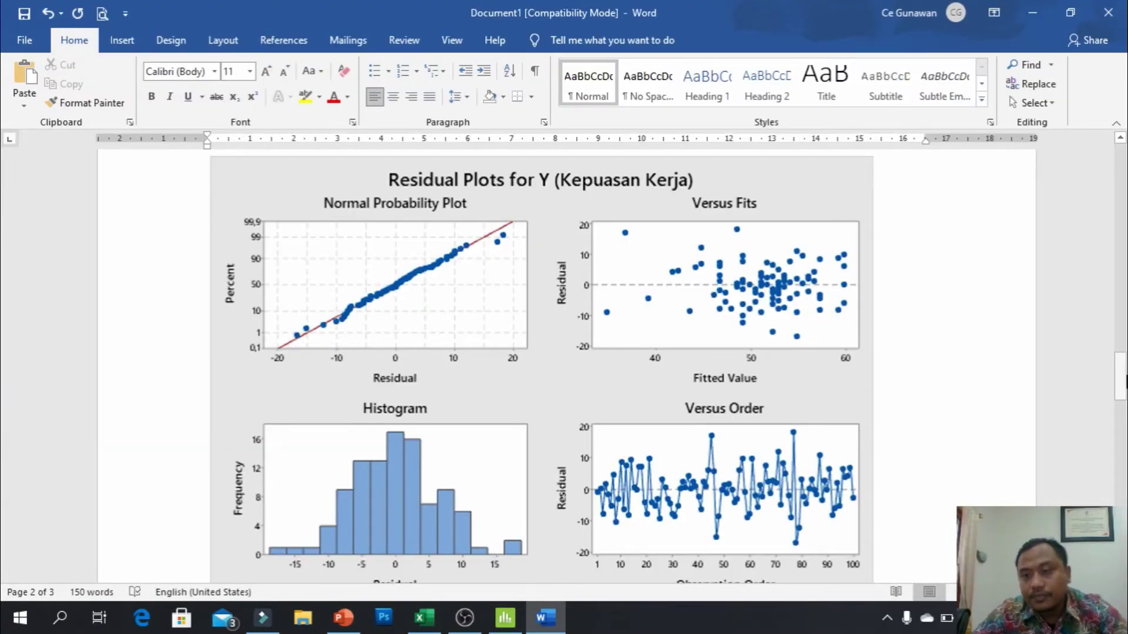
{"action": "left_click_drag", "start_coordinate": [1122, 388], "coordinate": [1123, 195]}
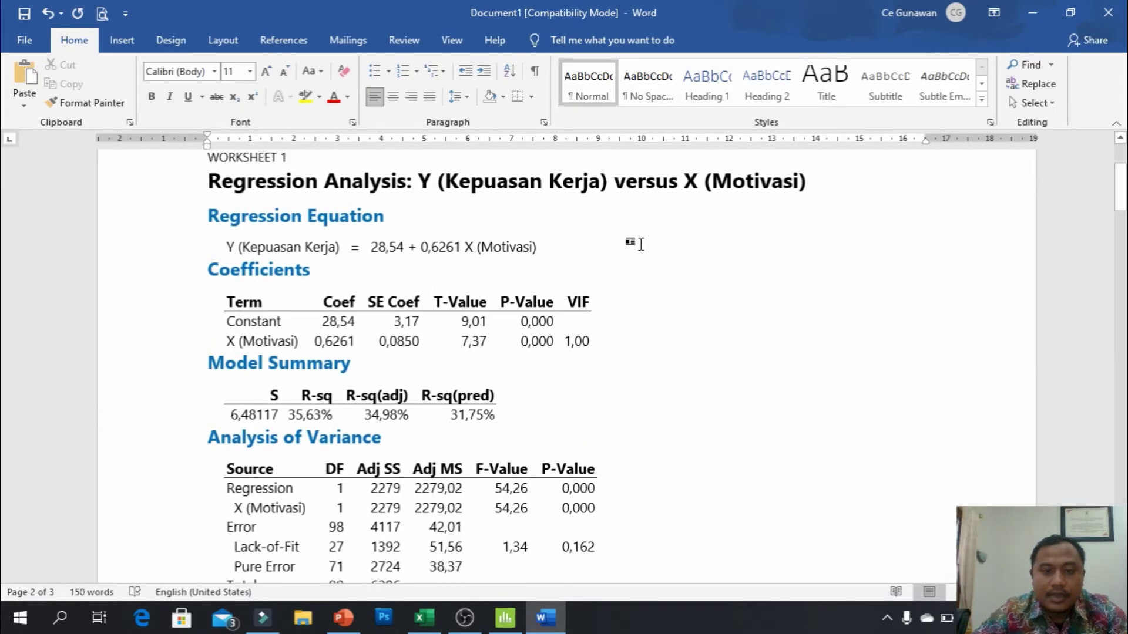
{"action": "left_click_drag", "start_coordinate": [577, 341], "coordinate": [596, 345]}
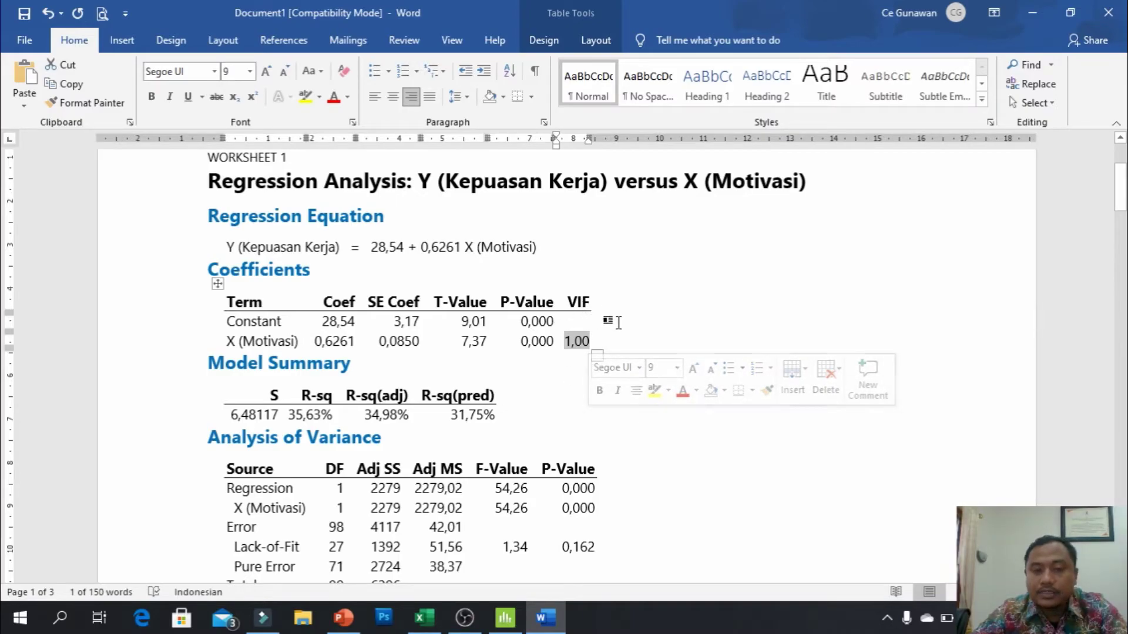
- Add the note "Jika nilai VIF < 10 (Tidak Terjadi Multikolinearitas)" below the X (Motivasi) row of the Coefficients table, leaving a blank line above it
{"action": "left_click", "coordinate": [620, 332]}
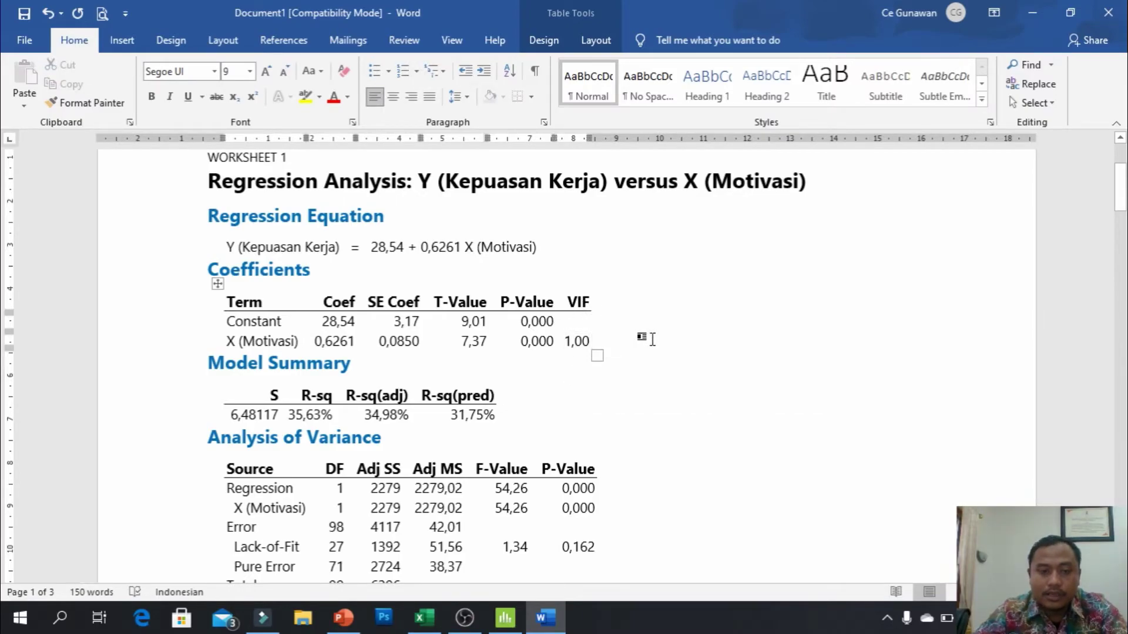
{"action": "key", "text": "Return"}
{"action": "key", "text": "Return"}
{"action": "type", "text": "Jika nilai VIF"}
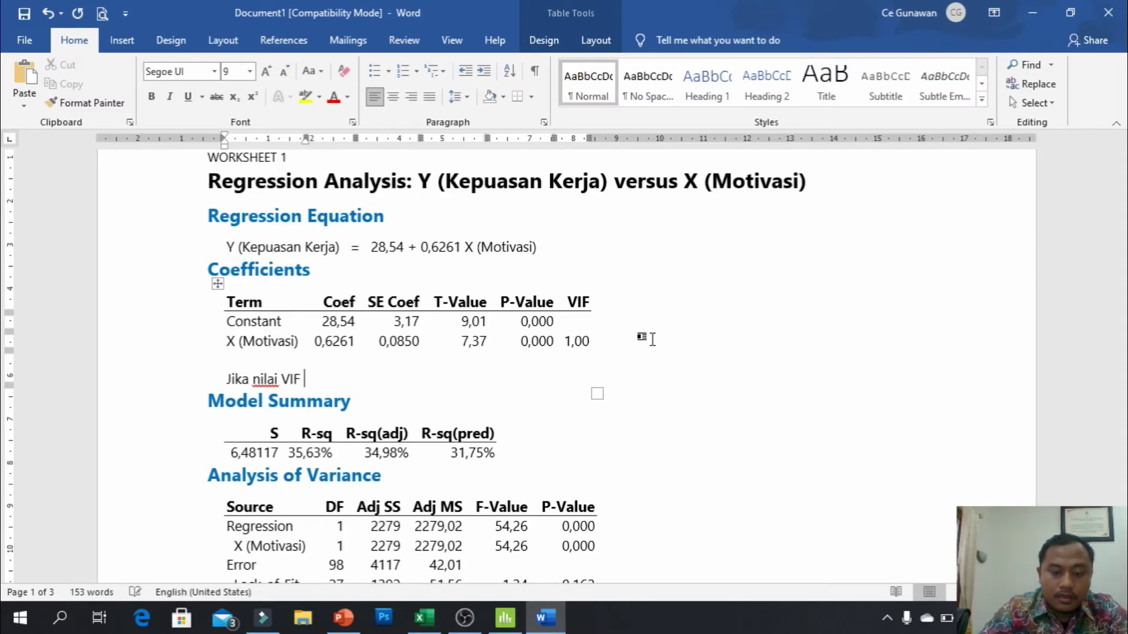
{"action": "key", "text": "Return"}
{"action": "type", "text": "< 10"}
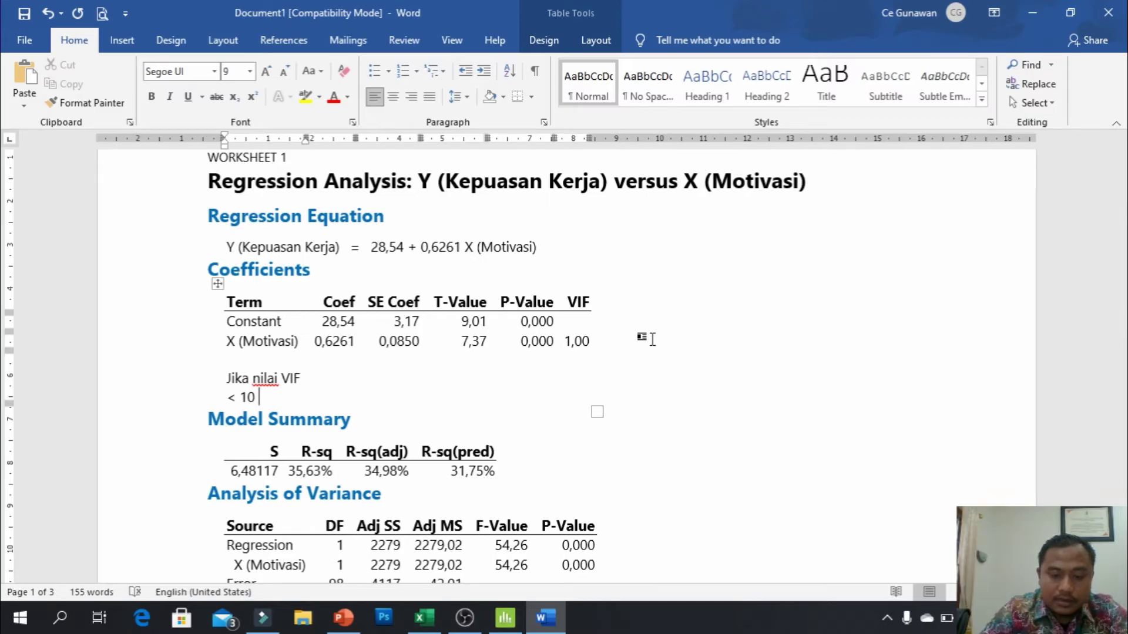
{"action": "type", "text": " (Tidak "}
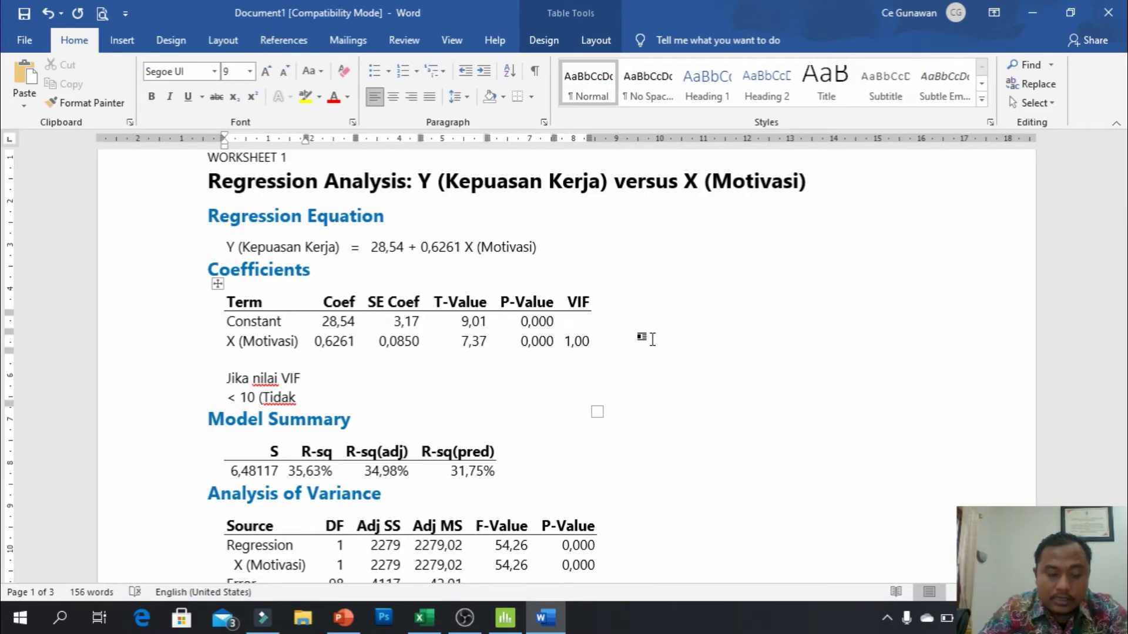
{"action": "type", "text": "Terjadi "}
{"action": "type", "text": "Multik "}
{"action": "type", "text": "linea"}
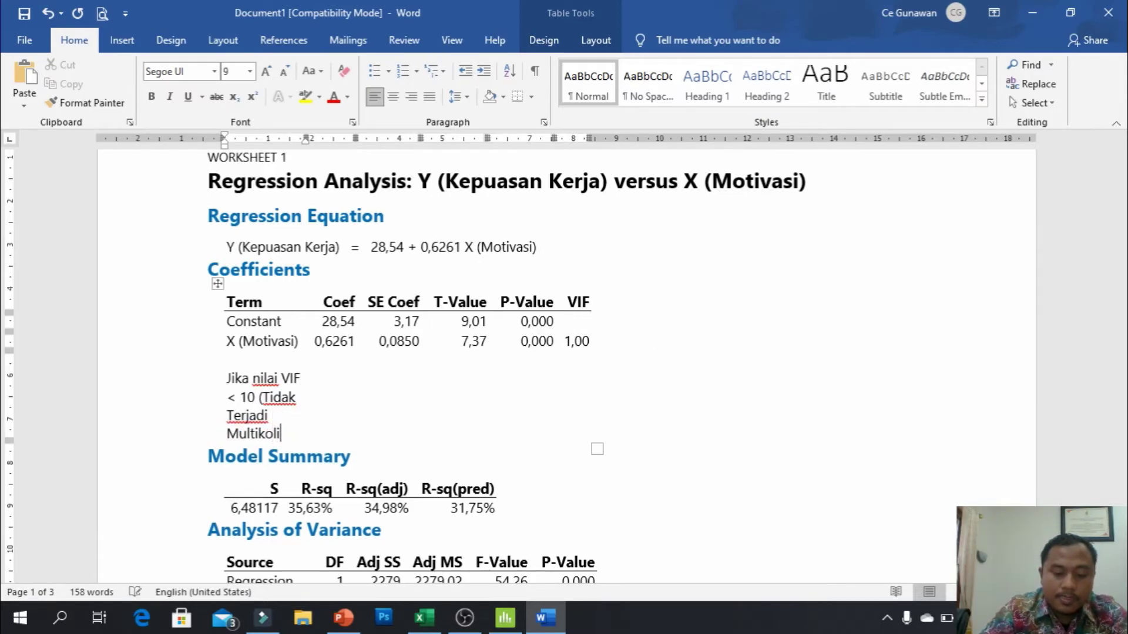
{"action": "type", "text": "rit"}
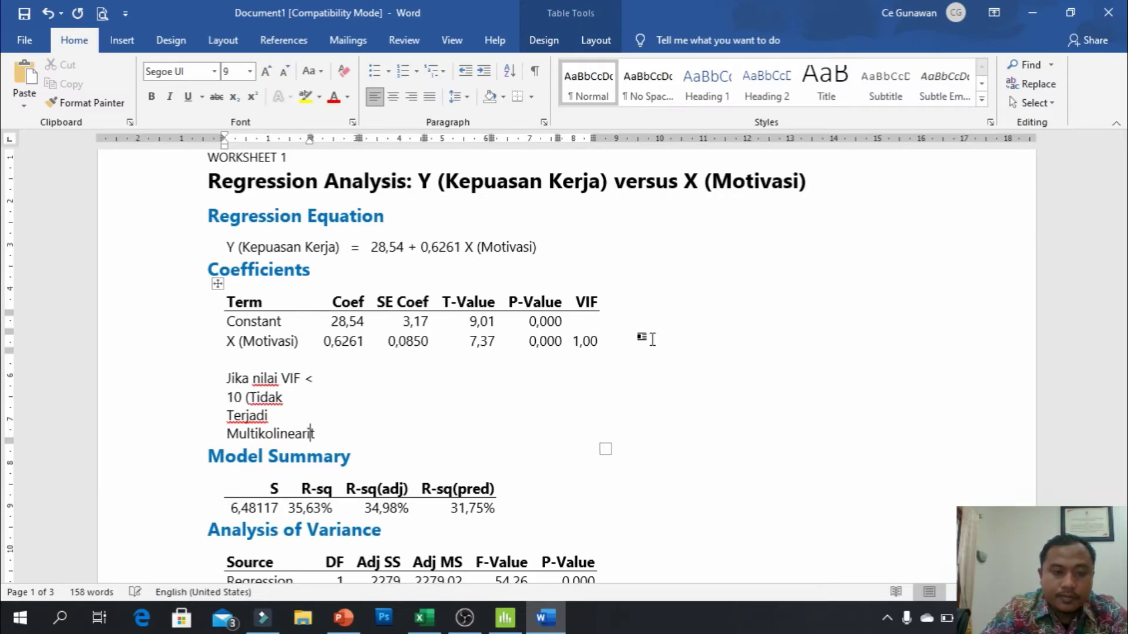
{"action": "type", "text": "as)"}
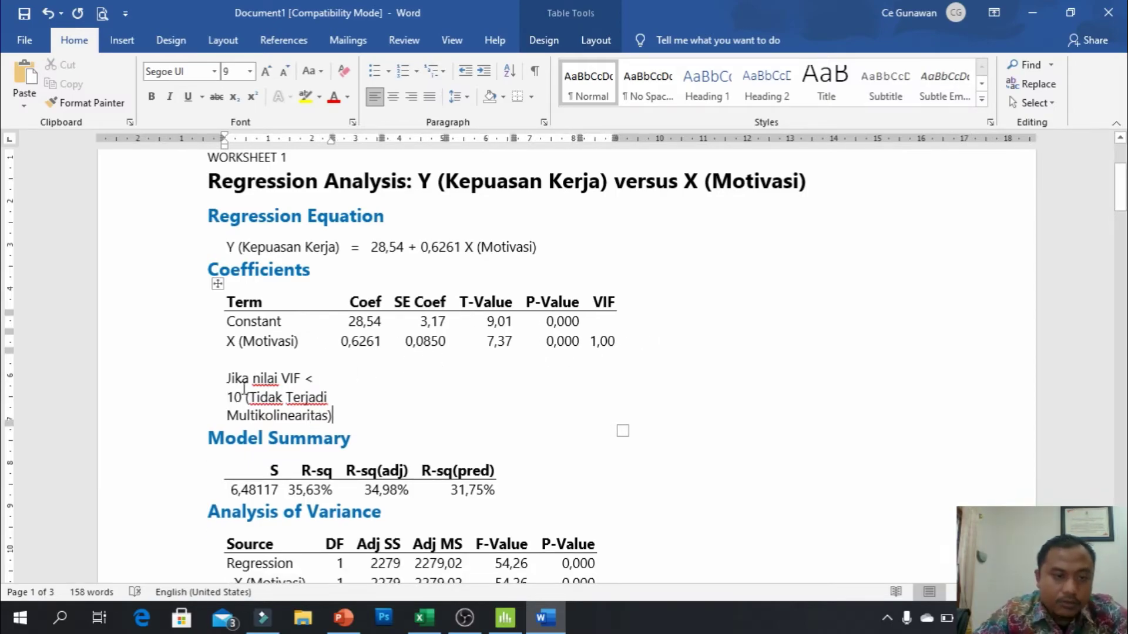
- Highlight the whole VIF note under the Coefficients table in yellow
{"action": "double_click", "coordinate": [227, 378]}
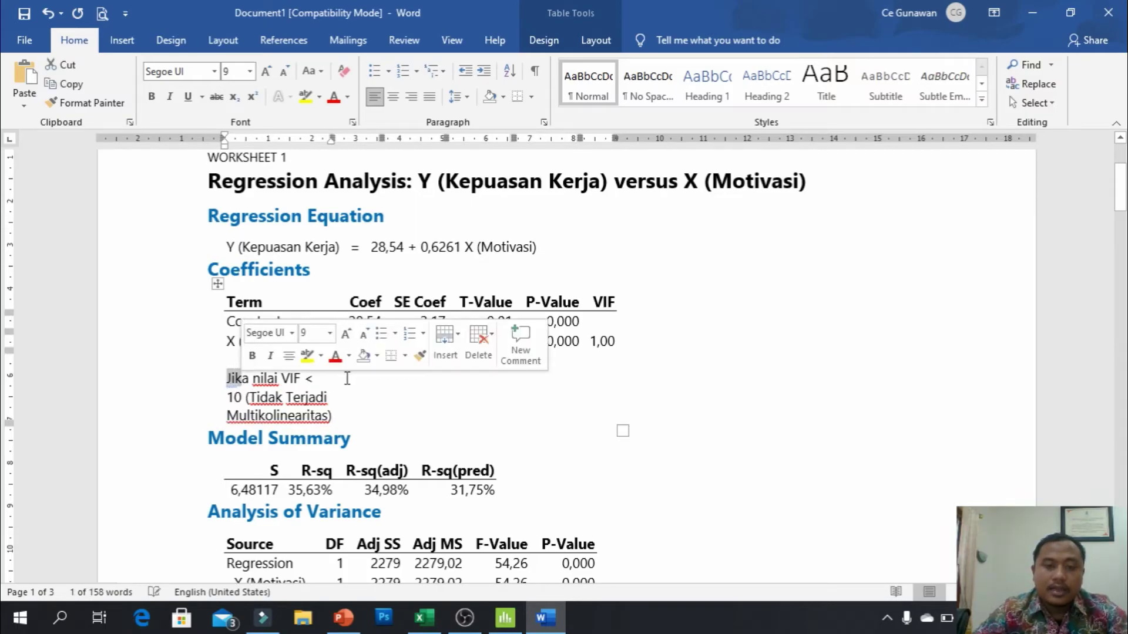
{"action": "left_click", "coordinate": [230, 383]}
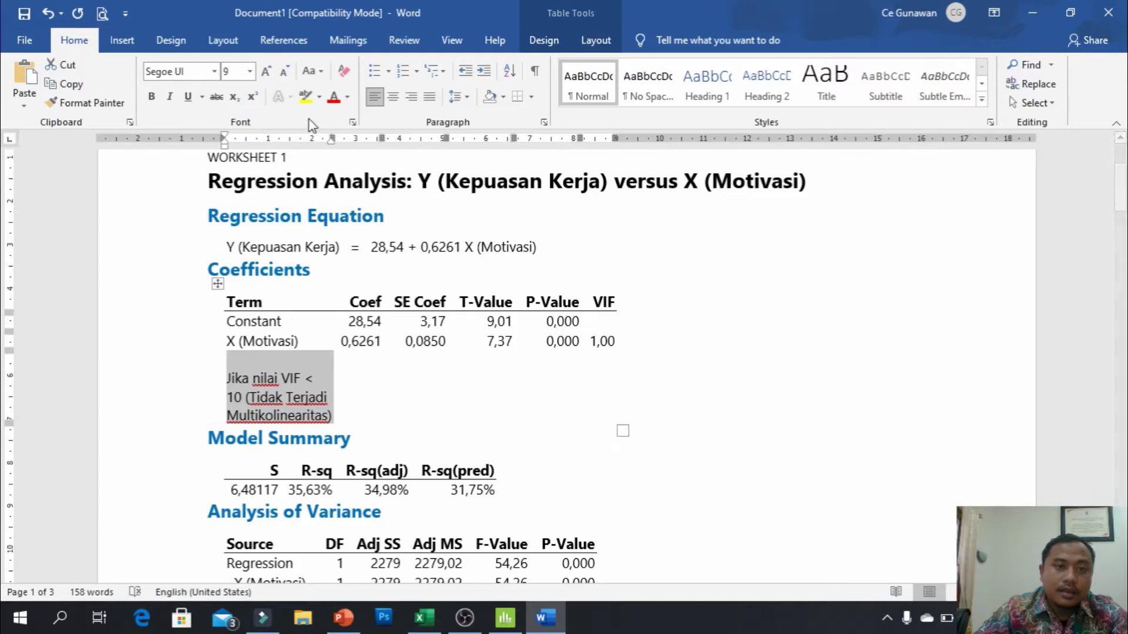
{"action": "left_click", "coordinate": [305, 98]}
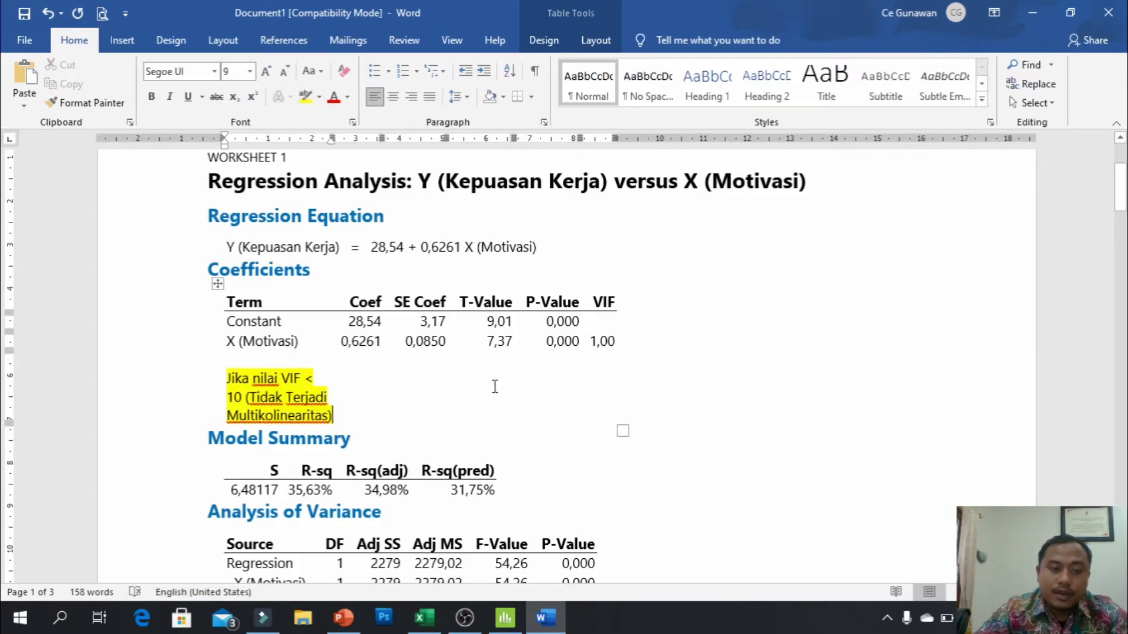
- Switch to the PowerPoint presentation and select the whole Uji Multikolinearitas (VIF) bullet under Uji Asumsi Klasik
{"action": "key", "text": "alt+Tab"}
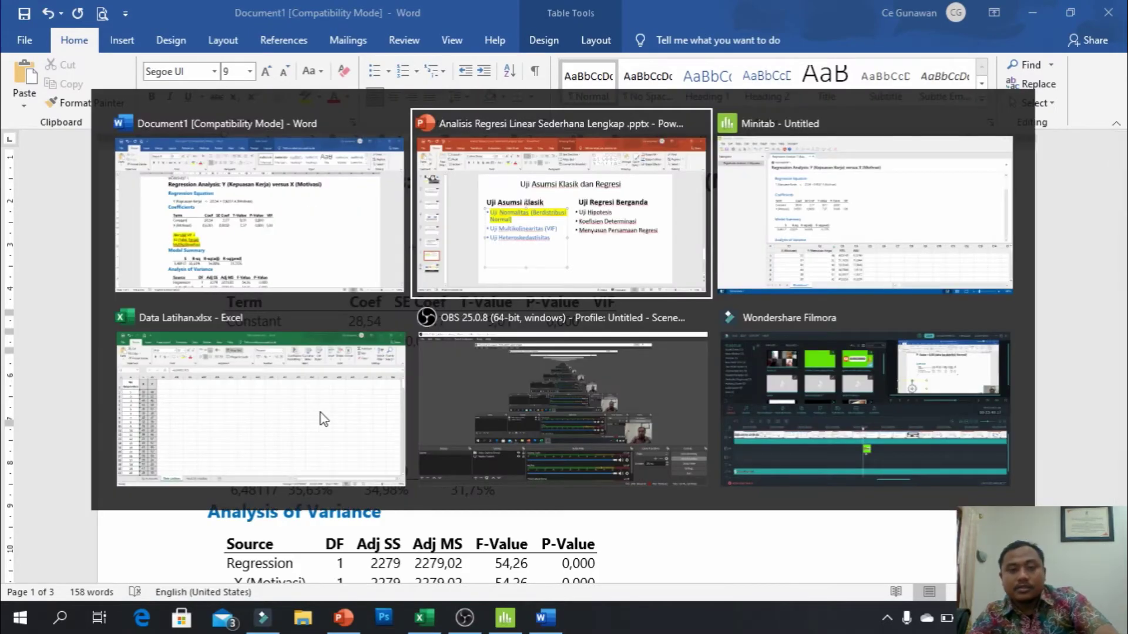
{"action": "left_click_drag", "start_coordinate": [290, 353], "coordinate": [441, 357]}
{"action": "left_click_drag", "start_coordinate": [513, 353], "coordinate": [547, 354]}
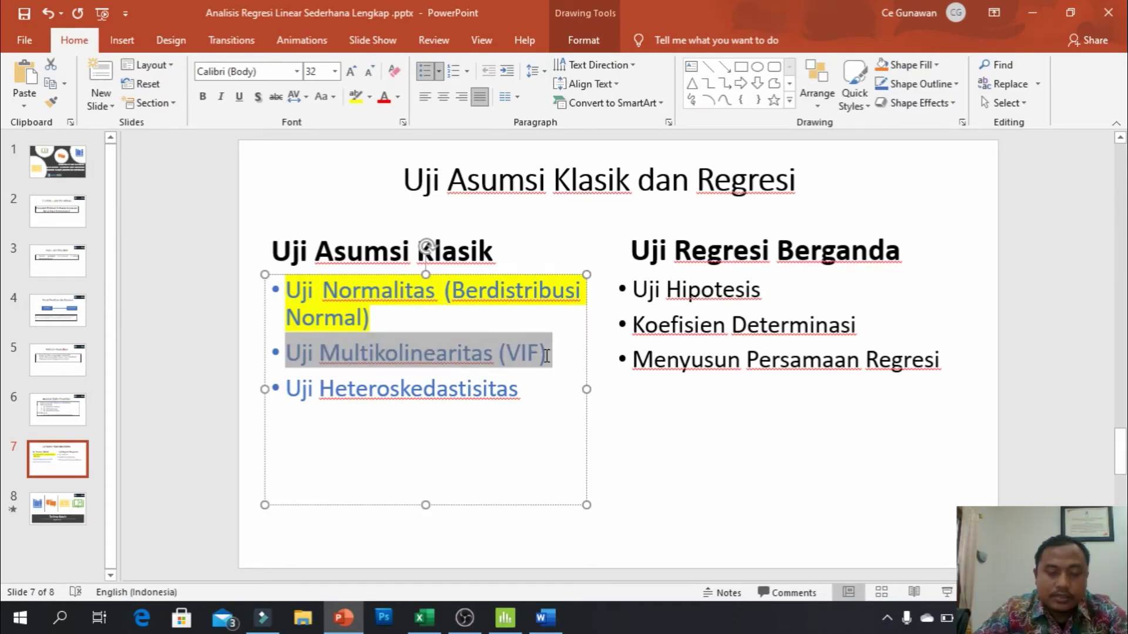